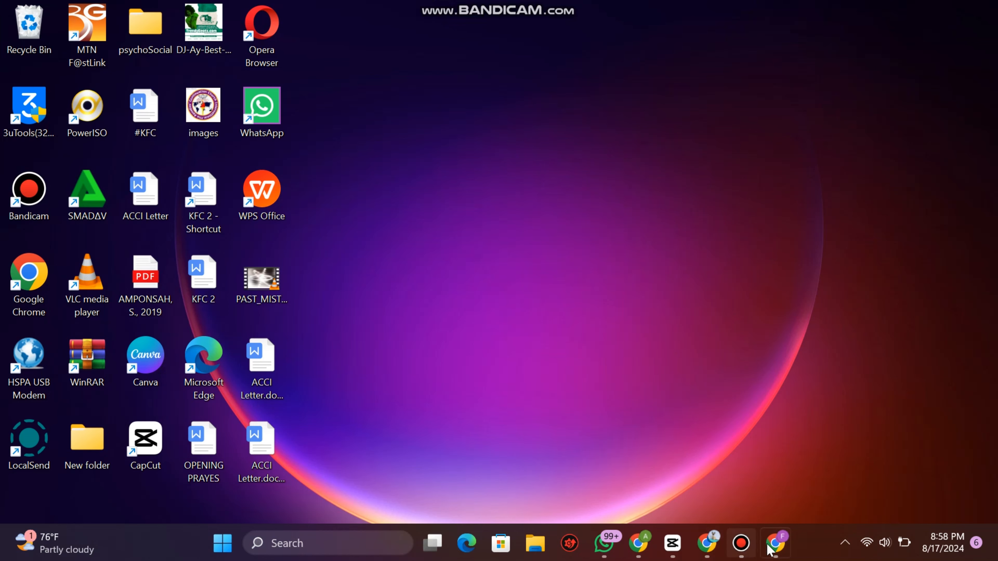
- Look through the list of videos published on the Fast Update YouTube channel
{"action": "left_click", "coordinate": [776, 549]}
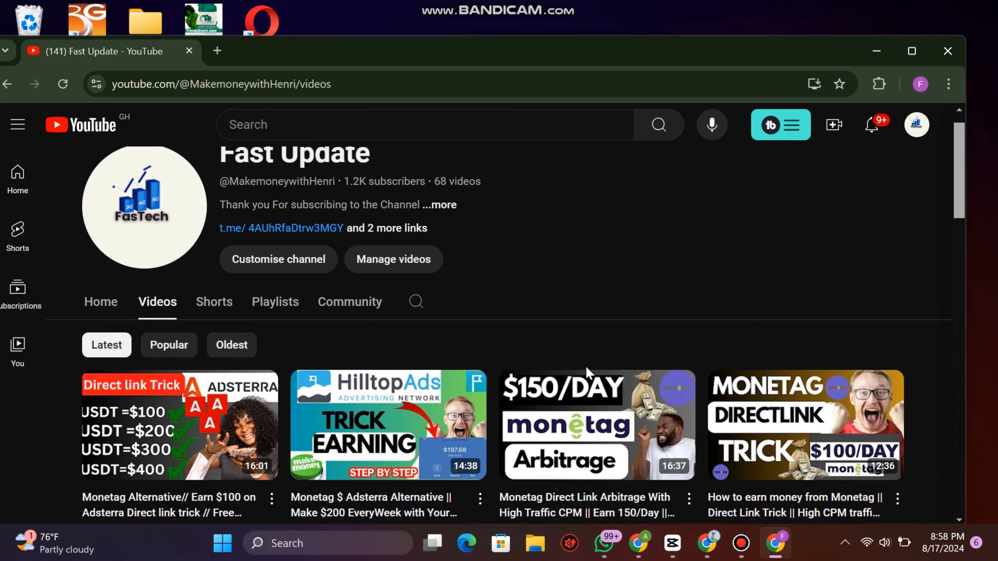
{"action": "scroll", "coordinate": [588, 372], "scroll_direction": "down", "scroll_amount": 10}
{"action": "scroll", "coordinate": [588, 371], "scroll_direction": "up", "scroll_amount": 10}
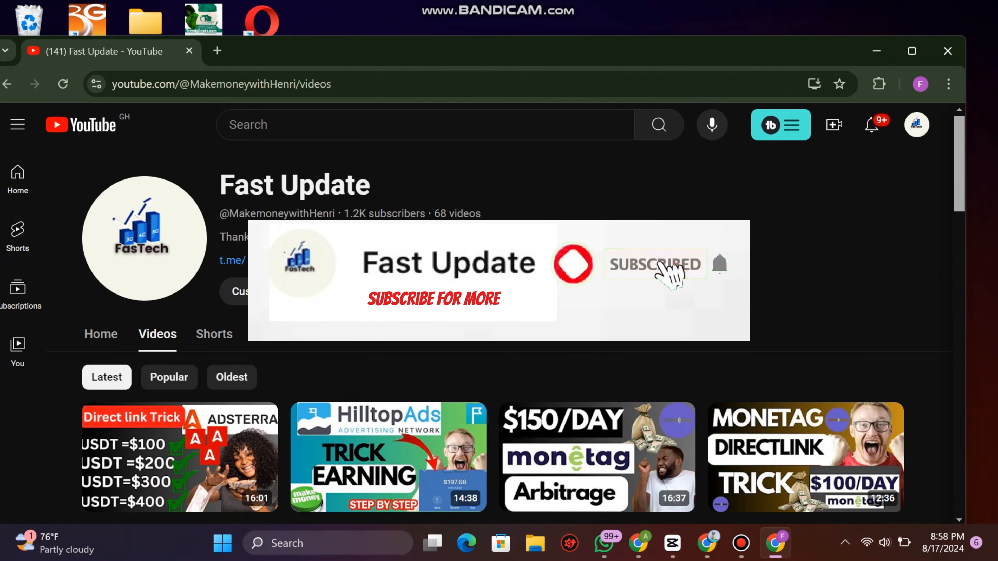
{"action": "scroll", "coordinate": [506, 371], "scroll_direction": "down", "scroll_amount": 3}
{"action": "scroll", "coordinate": [506, 372], "scroll_direction": "up", "scroll_amount": 3}
{"action": "scroll", "coordinate": [506, 371], "scroll_direction": "down", "scroll_amount": 10}
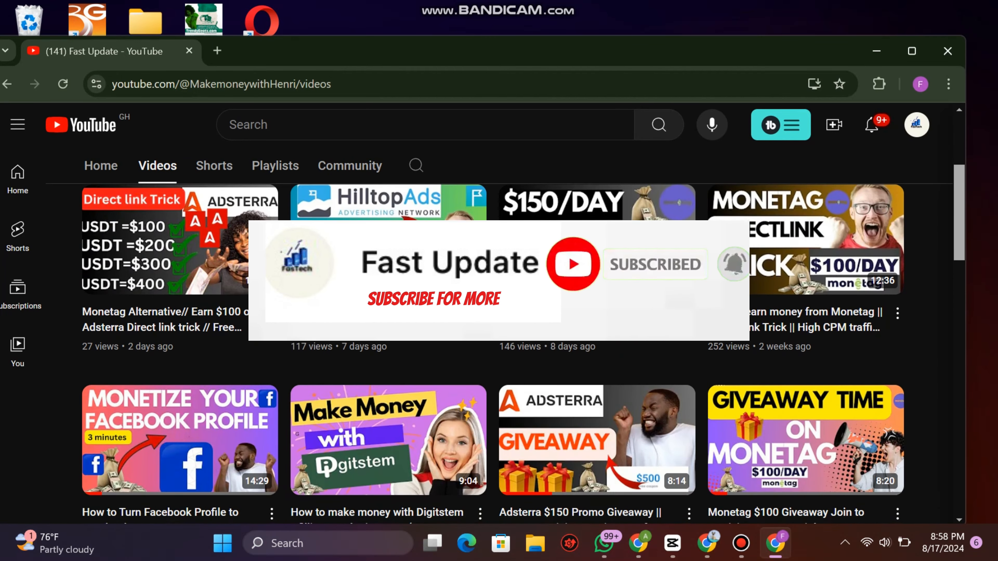
{"action": "scroll", "coordinate": [506, 372], "scroll_direction": "down", "scroll_amount": 7}
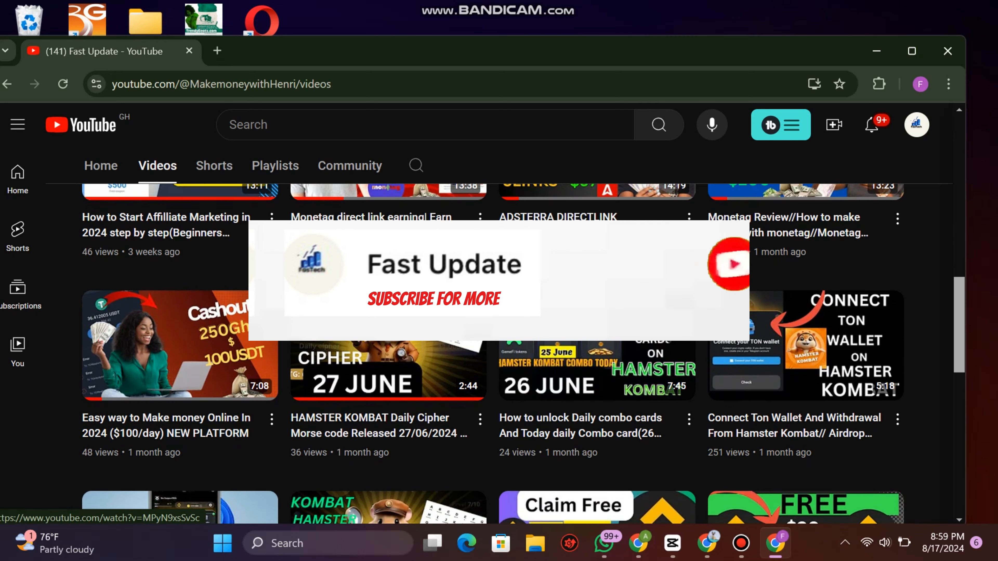
{"action": "mouse_move", "coordinate": [549, 330]}
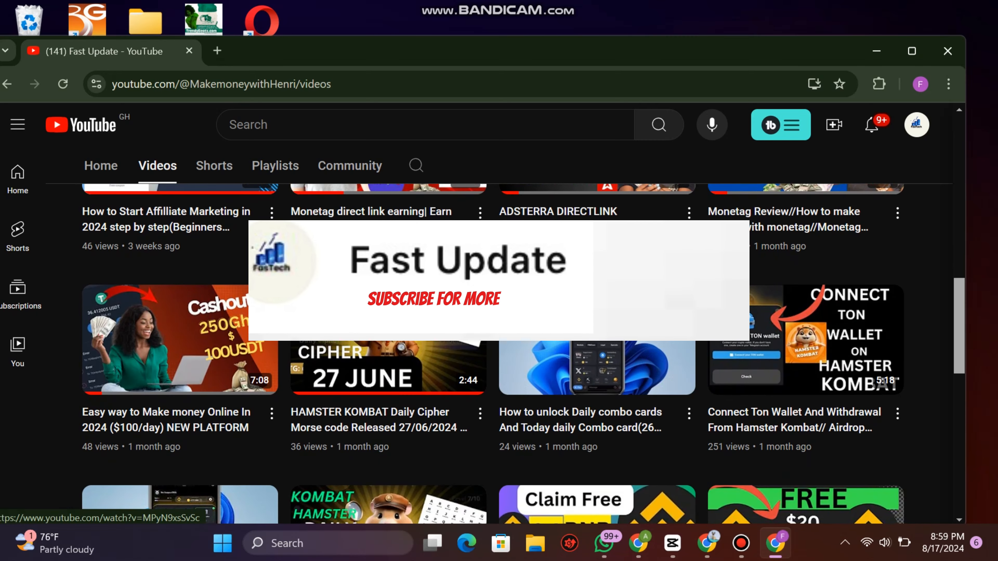
{"action": "scroll", "coordinate": [549, 330], "scroll_direction": "down", "scroll_amount": 10}
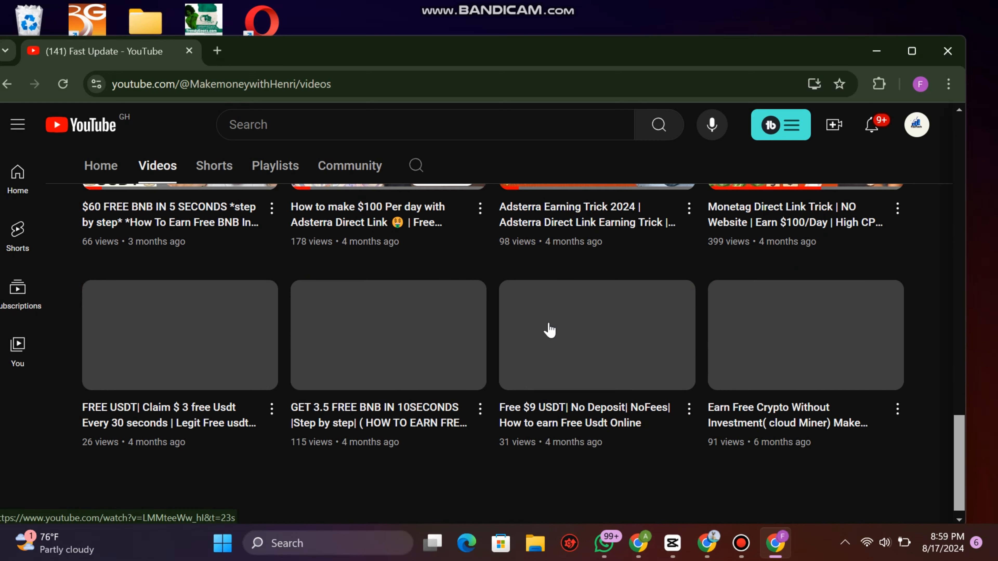
{"action": "scroll", "coordinate": [550, 330], "scroll_direction": "up", "scroll_amount": 15}
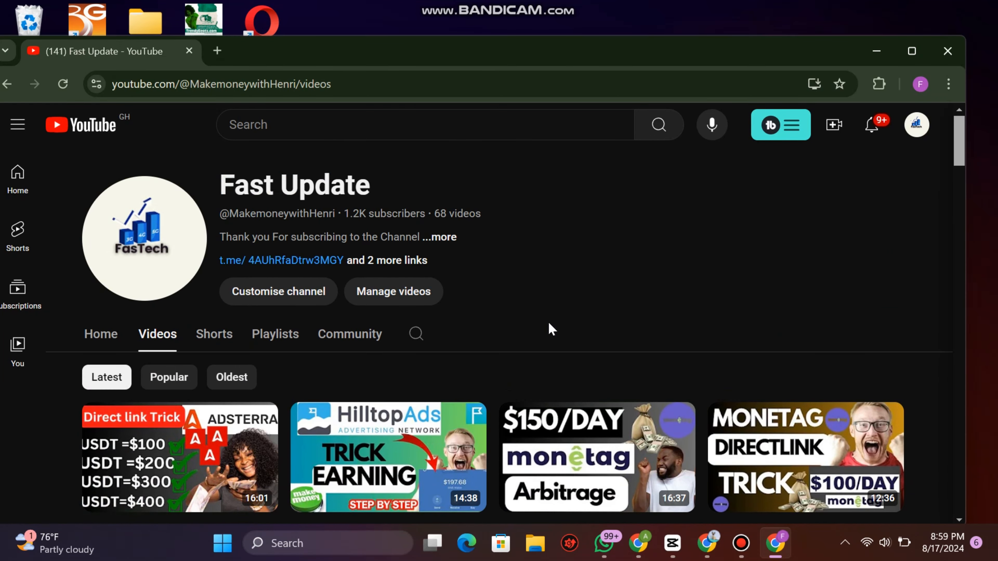
{"action": "scroll", "coordinate": [548, 328], "scroll_direction": "down", "scroll_amount": 5}
{"action": "scroll", "coordinate": [548, 330], "scroll_direction": "up", "scroll_amount": 5}
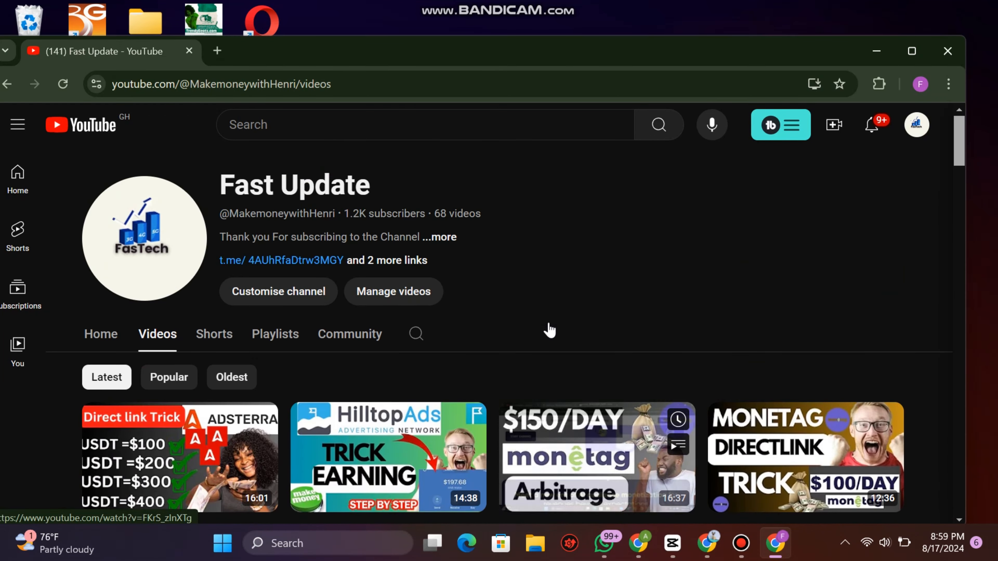
{"action": "scroll", "coordinate": [718, 195], "scroll_direction": "down", "scroll_amount": 4}
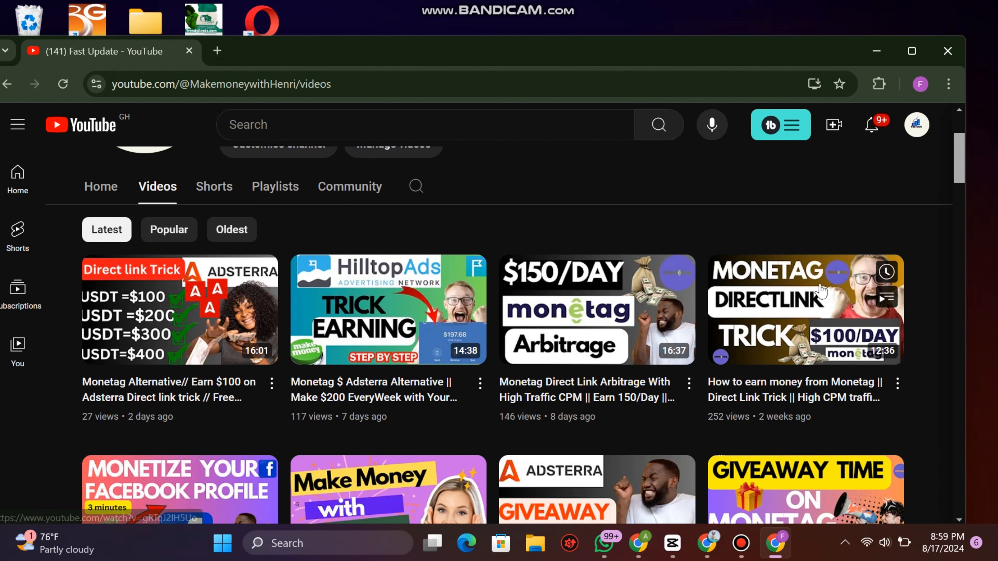
- Switch to the Chrome window with ChatGPT, search Google for blogger in a new tab and open the Blogger.com site
{"action": "mouse_move", "coordinate": [714, 549]}
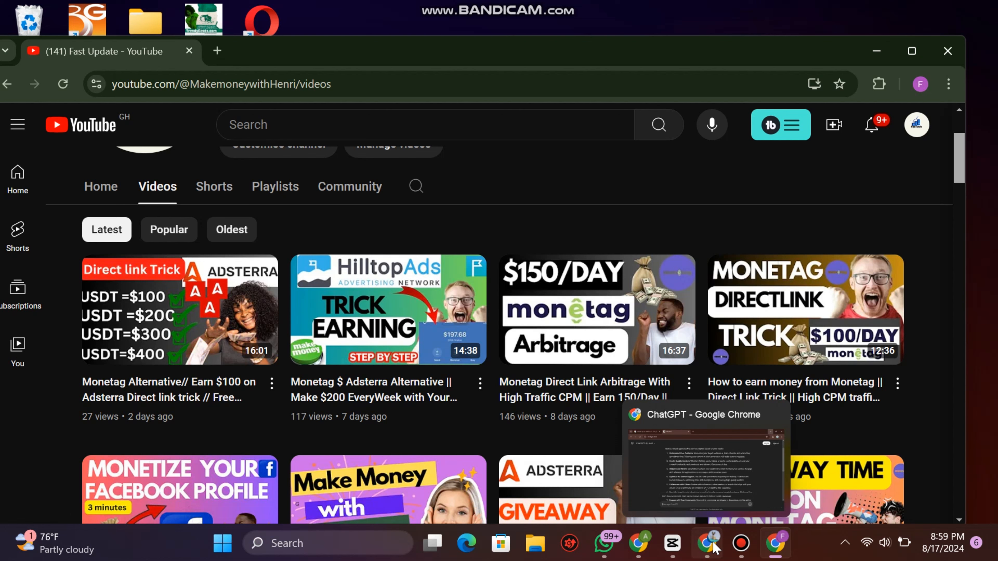
{"action": "left_click", "coordinate": [714, 548]}
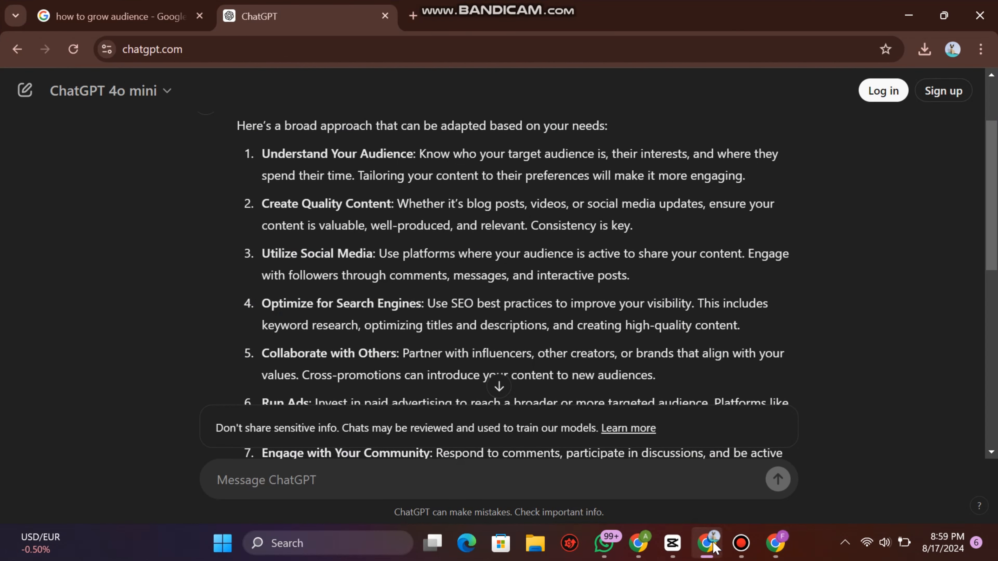
{"action": "left_click", "coordinate": [413, 15]}
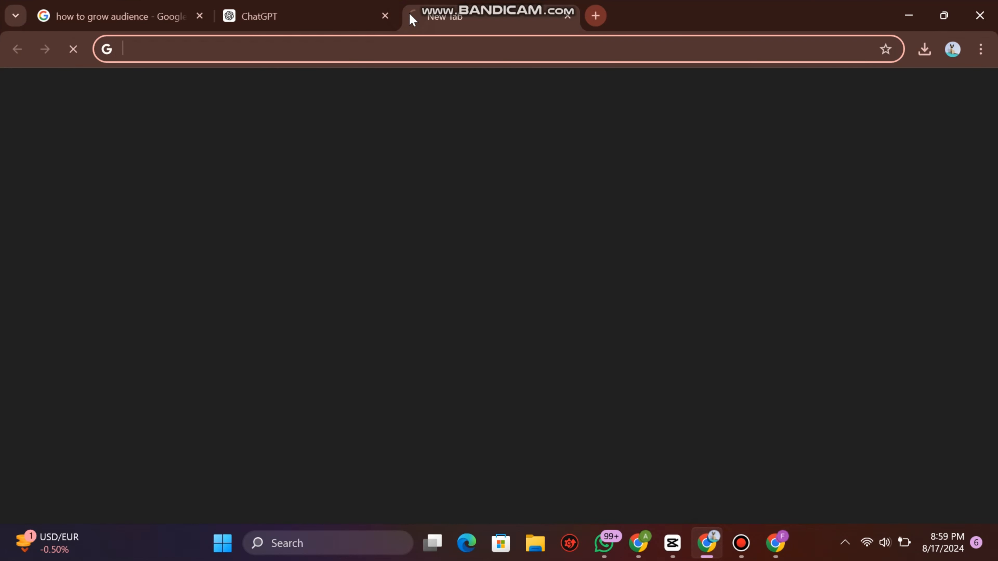
{"action": "type", "text": "blooger"}
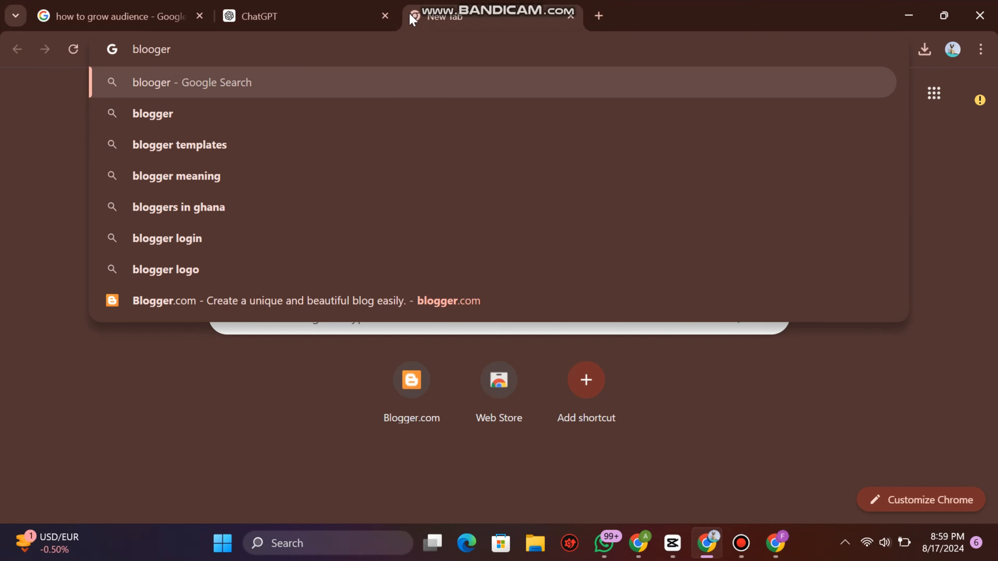
{"action": "left_click", "coordinate": [158, 107]}
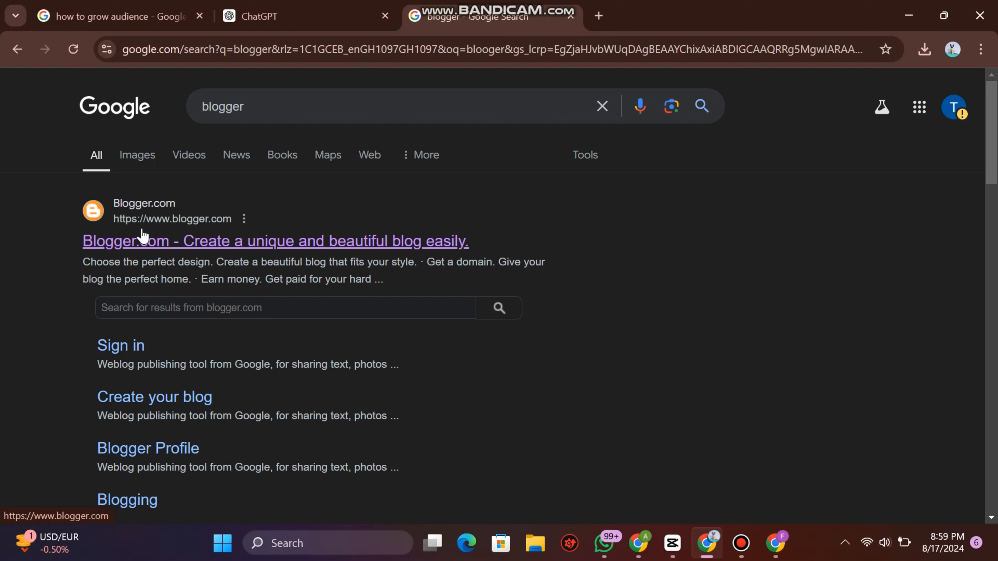
{"action": "left_click", "coordinate": [148, 250]}
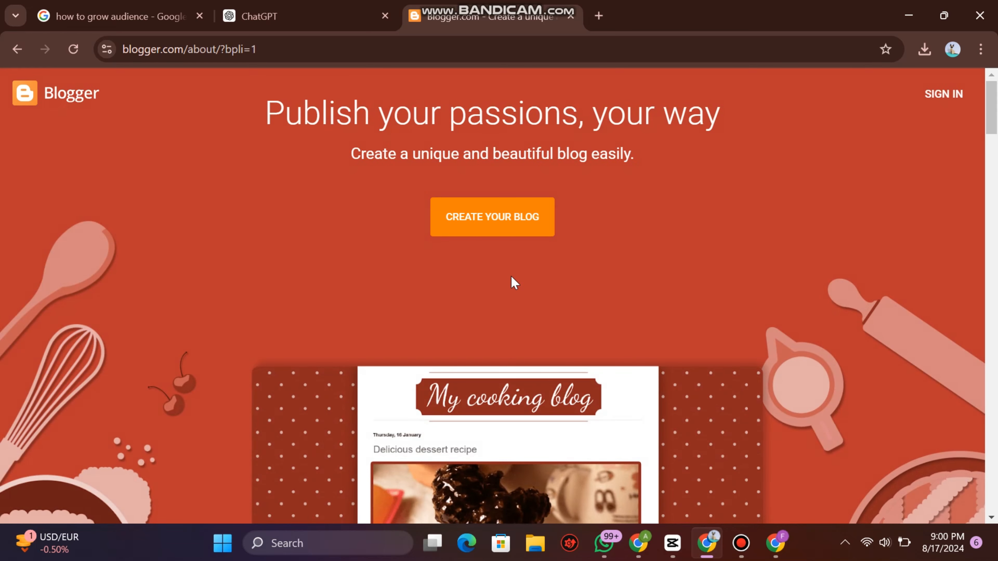
- Start creating a blog and sign in with the listed Google account by entering the account password
{"action": "left_click", "coordinate": [486, 232]}
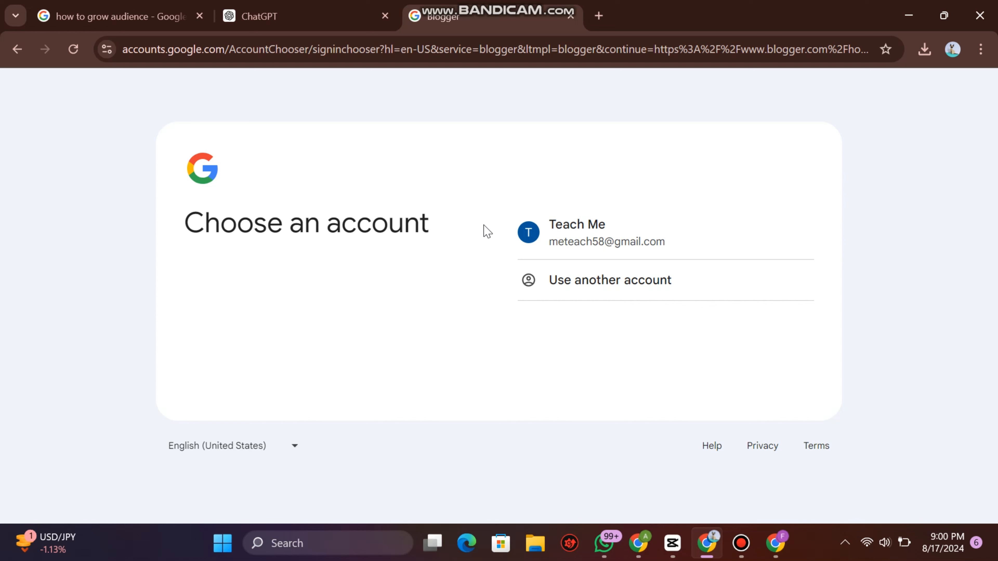
{"action": "left_click", "coordinate": [589, 232]}
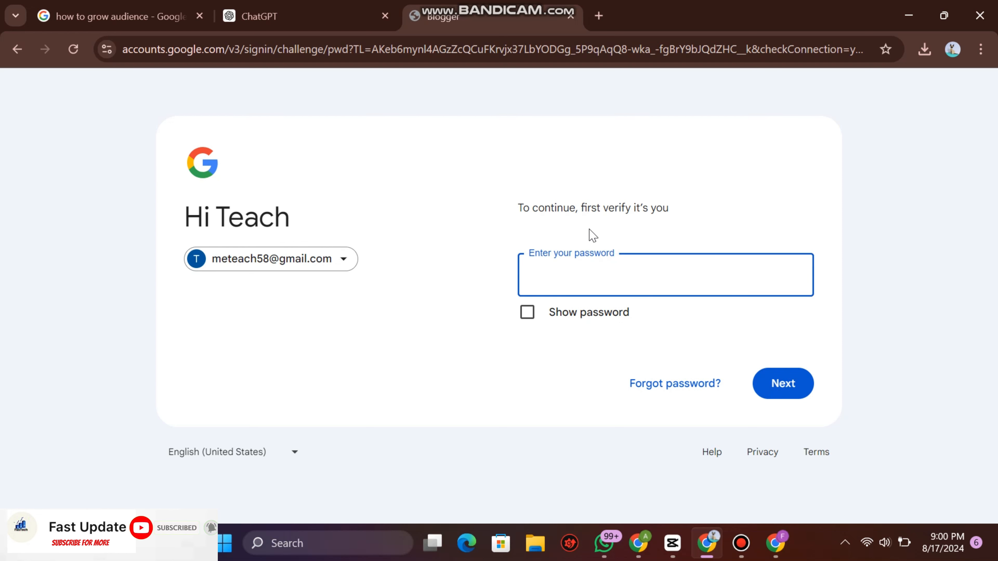
{"action": "type", "text": "••••••••"}
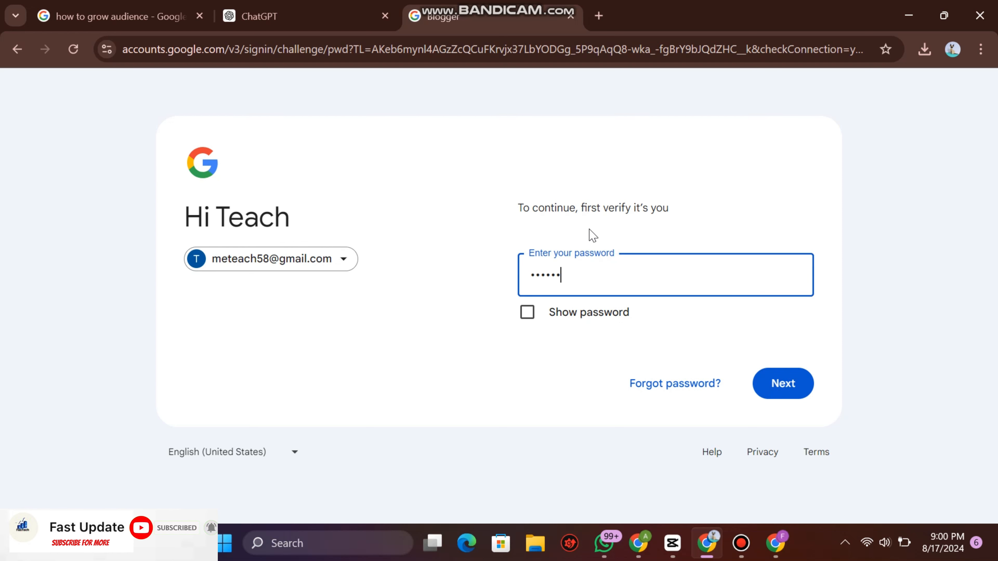
{"action": "key", "text": "Return"}
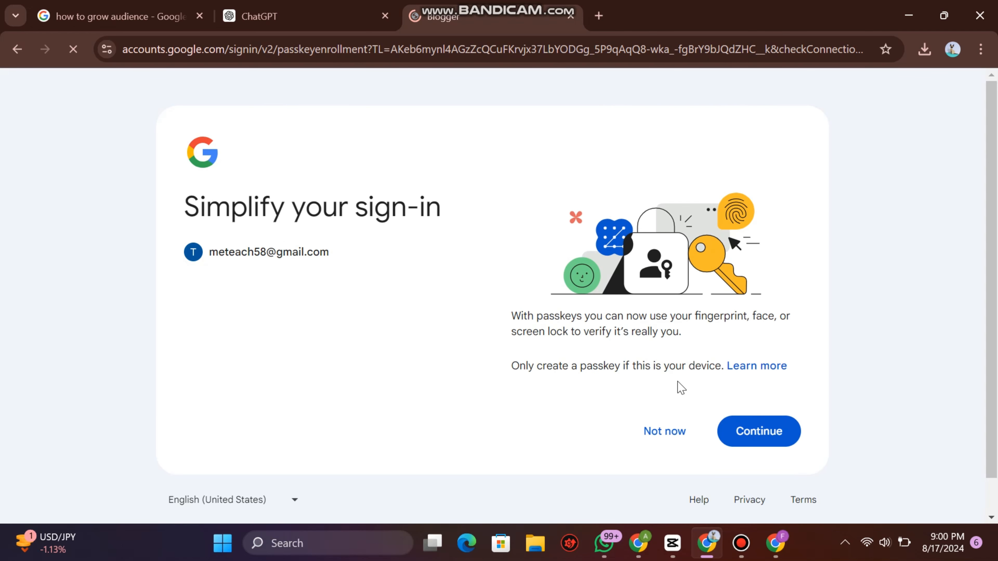
- Create a passkey for the Google account by entering the Windows Hello PIN, and dismiss the account suggestions
{"action": "left_click", "coordinate": [743, 435]}
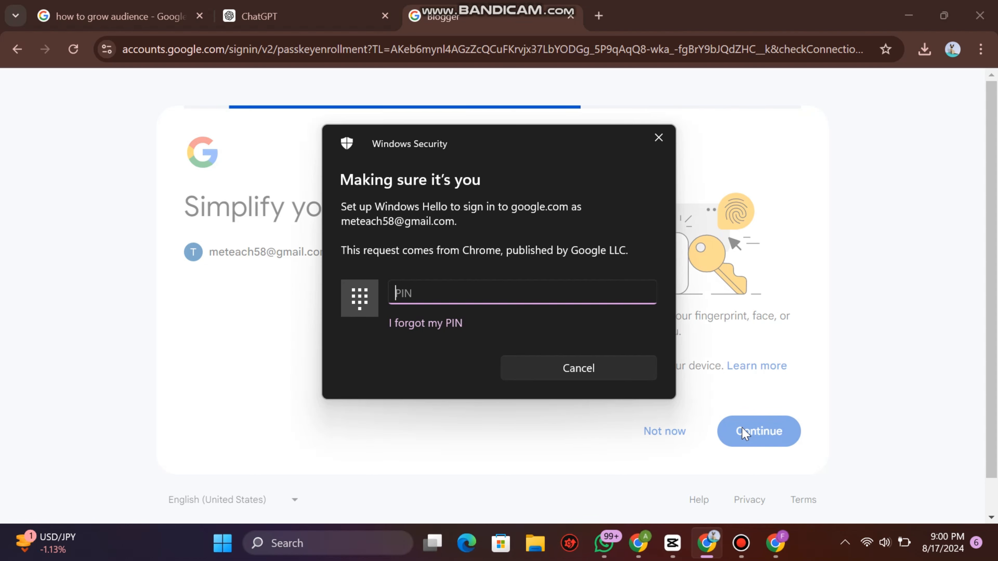
{"action": "type", "text": "••••••"}
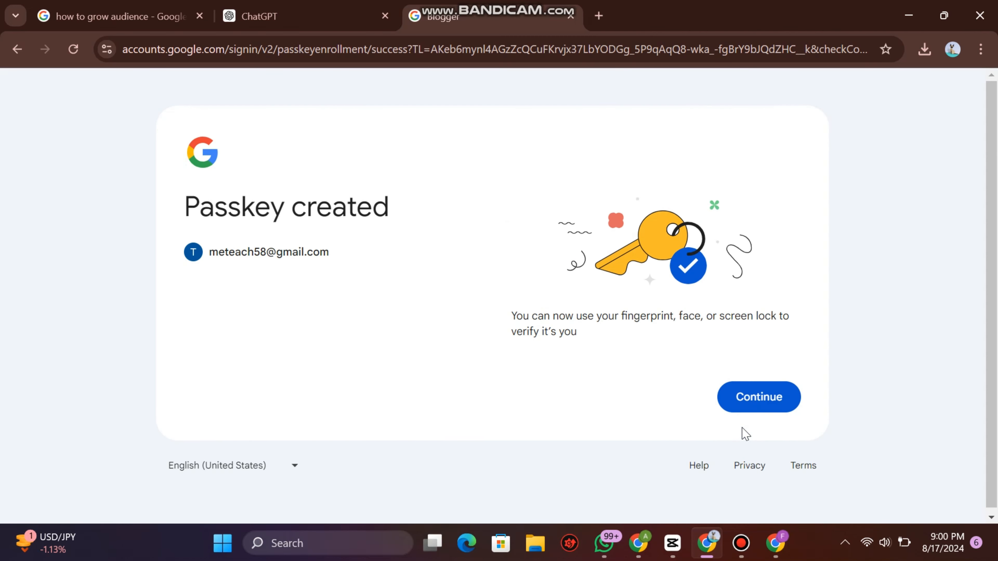
{"action": "left_click", "coordinate": [766, 411]}
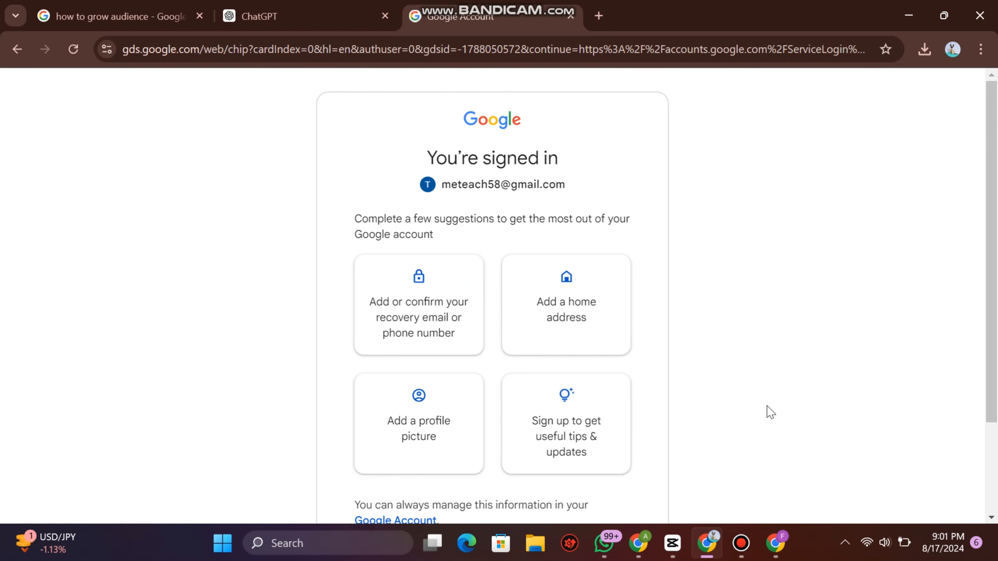
{"action": "scroll", "coordinate": [770, 412], "scroll_direction": "down", "scroll_amount": 2}
{"action": "left_click", "coordinate": [381, 453]}
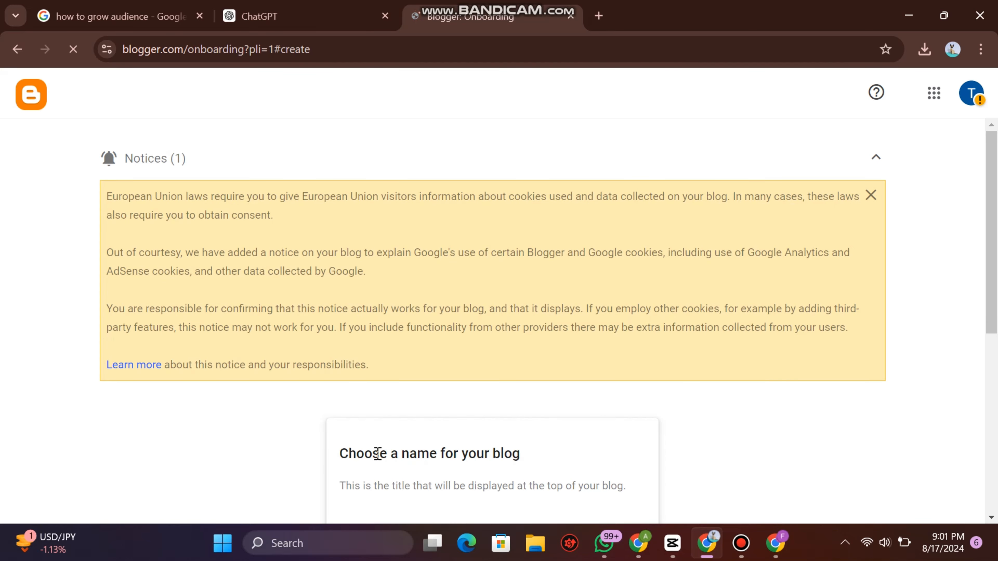
- Title the new blog "my favorite subscriber", copy the title and continue to the blog URL
{"action": "scroll", "coordinate": [378, 454], "scroll_direction": "down", "scroll_amount": 4}
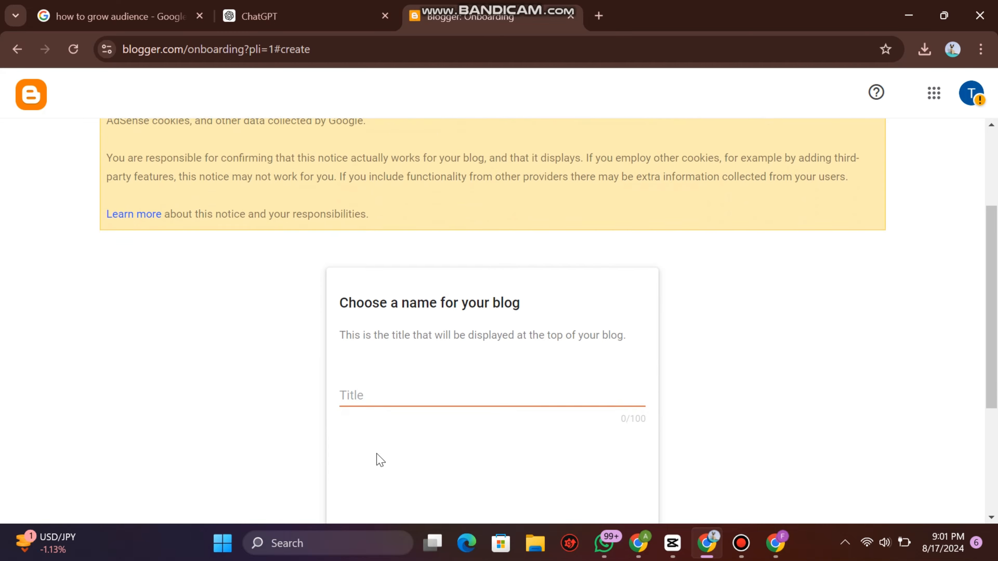
{"action": "scroll", "coordinate": [378, 459], "scroll_direction": "down", "scroll_amount": 1}
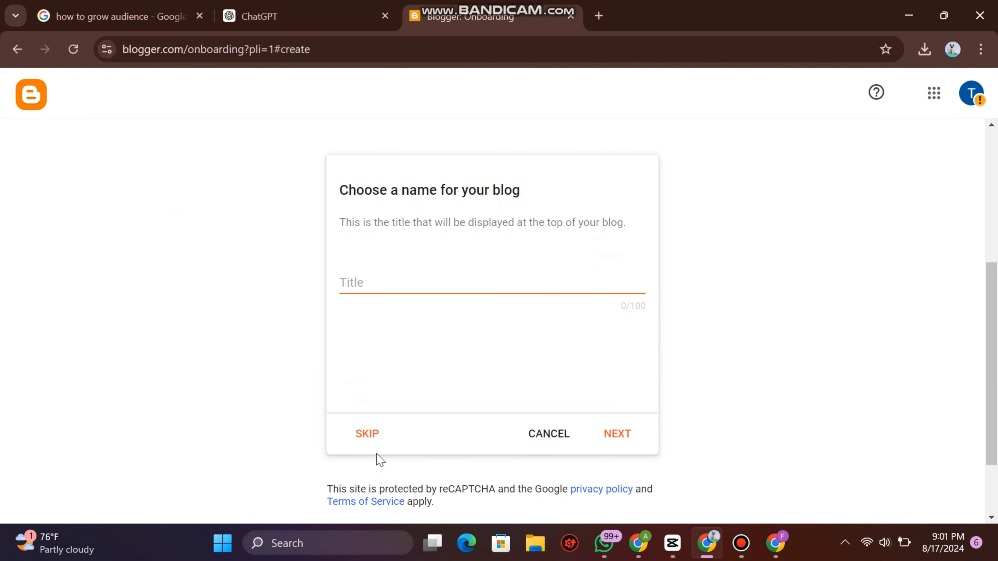
{"action": "left_click", "coordinate": [355, 282]}
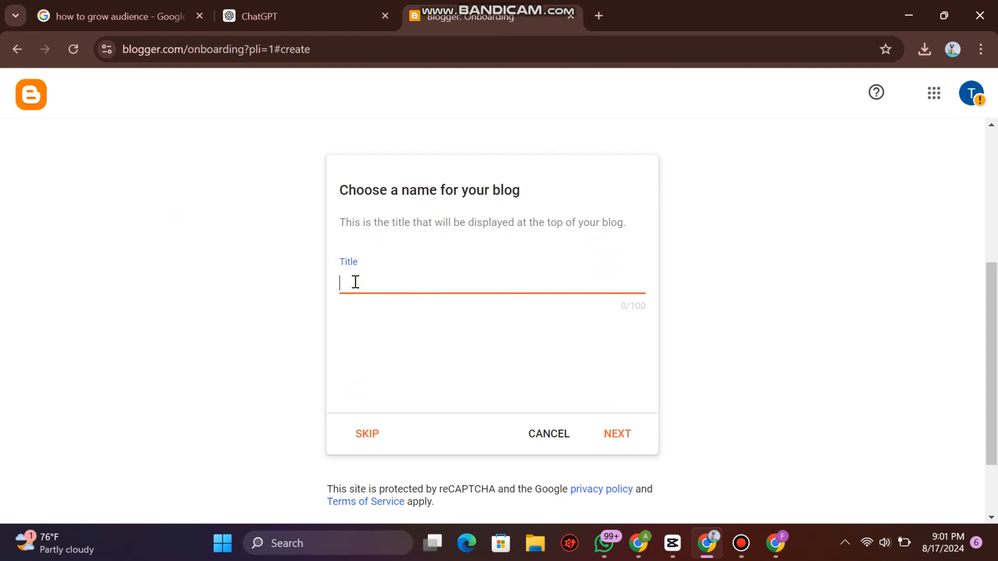
{"action": "type", "text": "my favorite subsci"}
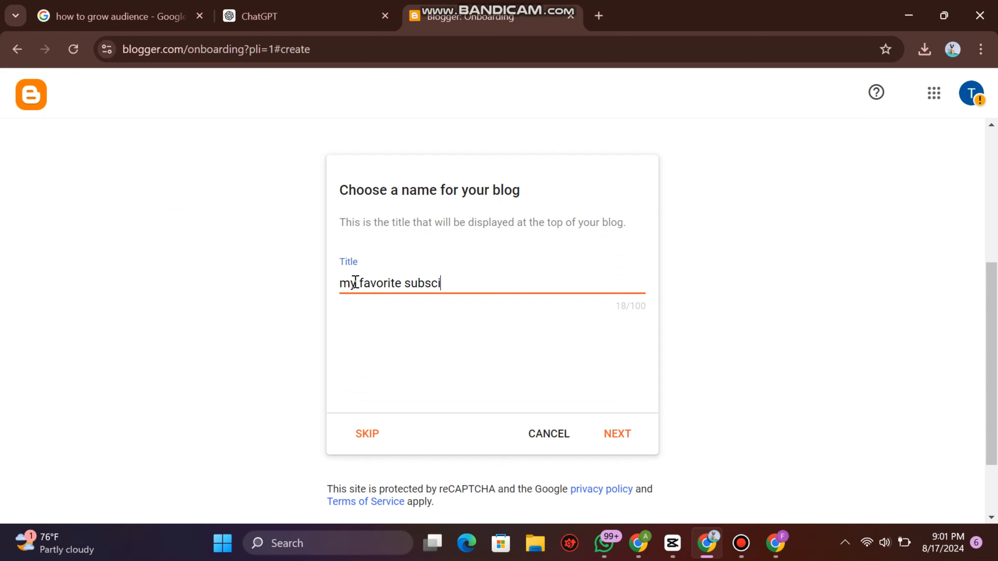
{"action": "key", "text": "BackSpace"}
{"action": "type", "text": "riber"}
{"action": "left_click_drag", "start_coordinate": [474, 280], "coordinate": [307, 287]}
{"action": "key", "text": "ctrl+c"}
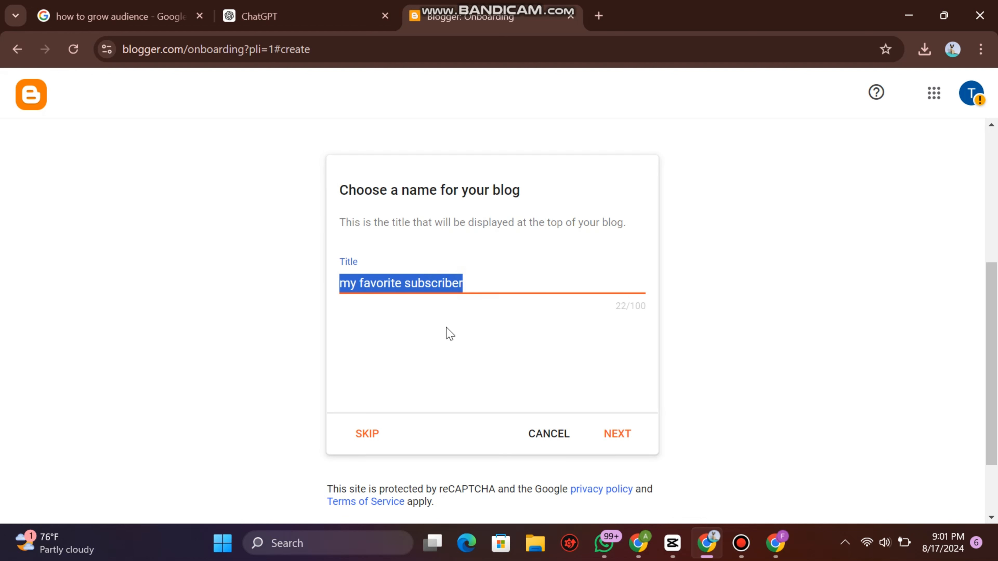
{"action": "left_click", "coordinate": [627, 446]}
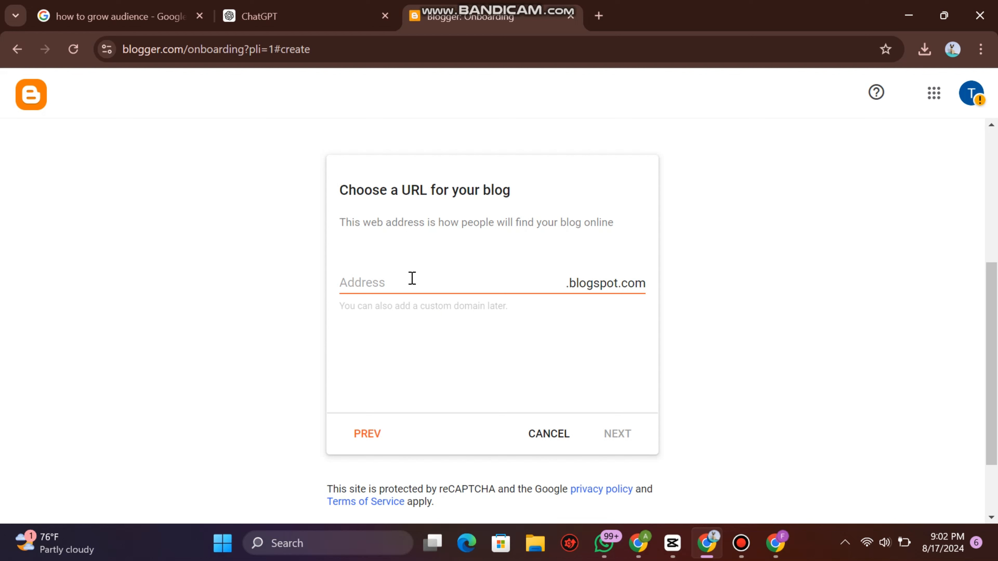
- Paste the copied title "my favorite subscriber" as the blog address and move the text cursor back within it
{"action": "left_click", "coordinate": [356, 285]}
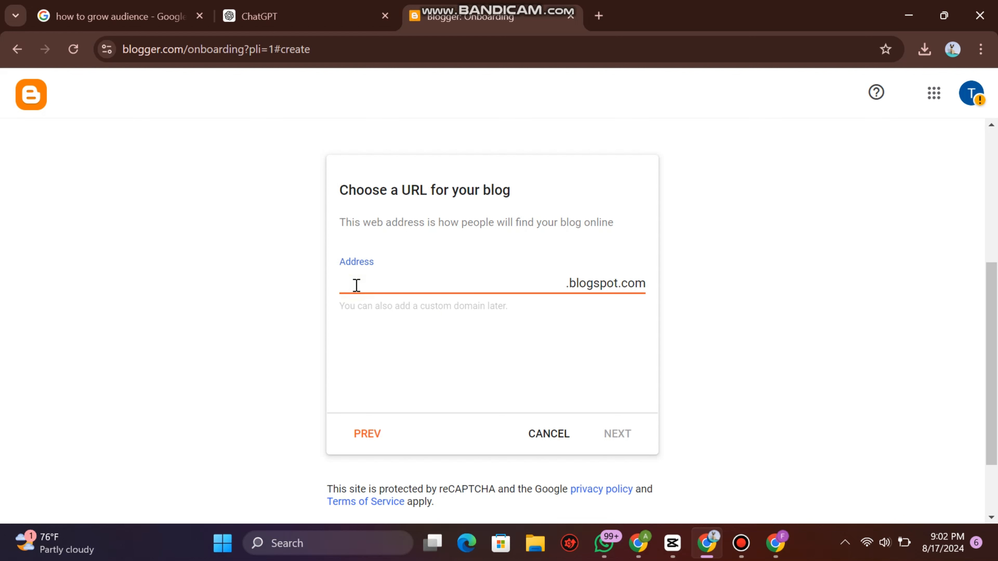
{"action": "key", "text": "ctrl+v"}
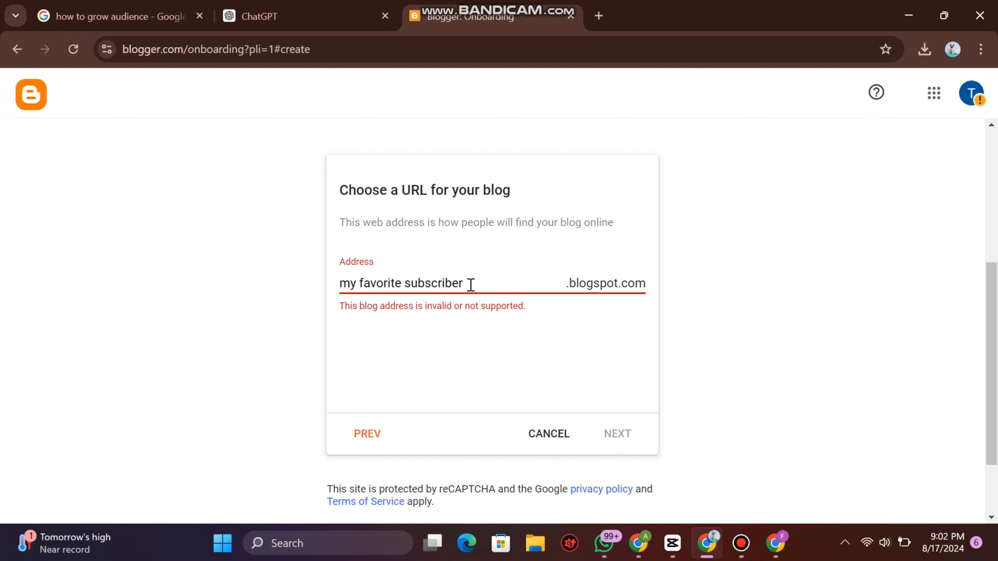
{"action": "key", "text": "Left"}
{"action": "key", "text": "Left"}
{"action": "key", "text": "Left"}
{"action": "key", "text": "Left"}
{"action": "key", "text": "Left"}
{"action": "key", "text": "Left"}
{"action": "key", "text": "Left"}
{"action": "key", "text": "Left"}
{"action": "key", "text": "Left"}
{"action": "key", "text": "Left"}
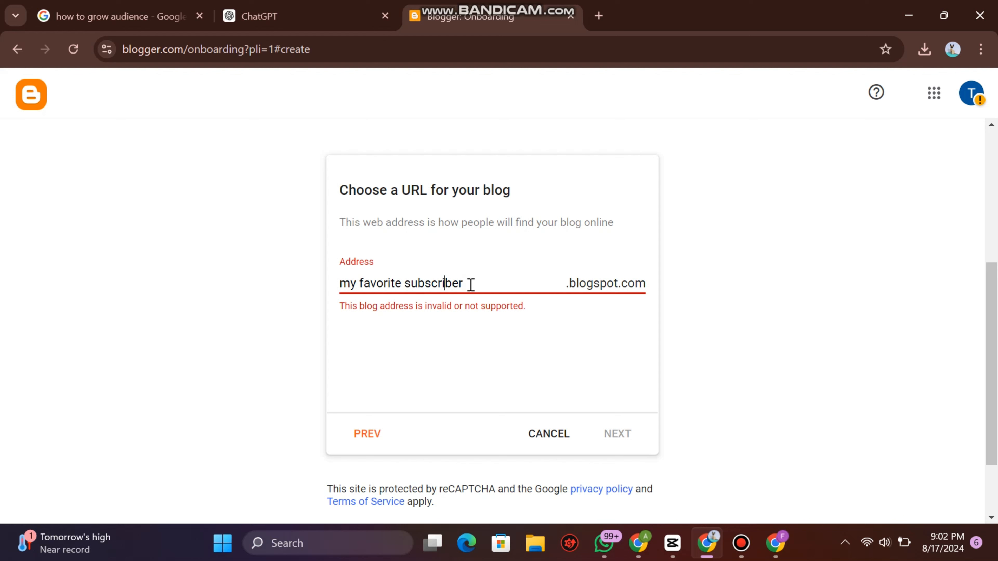
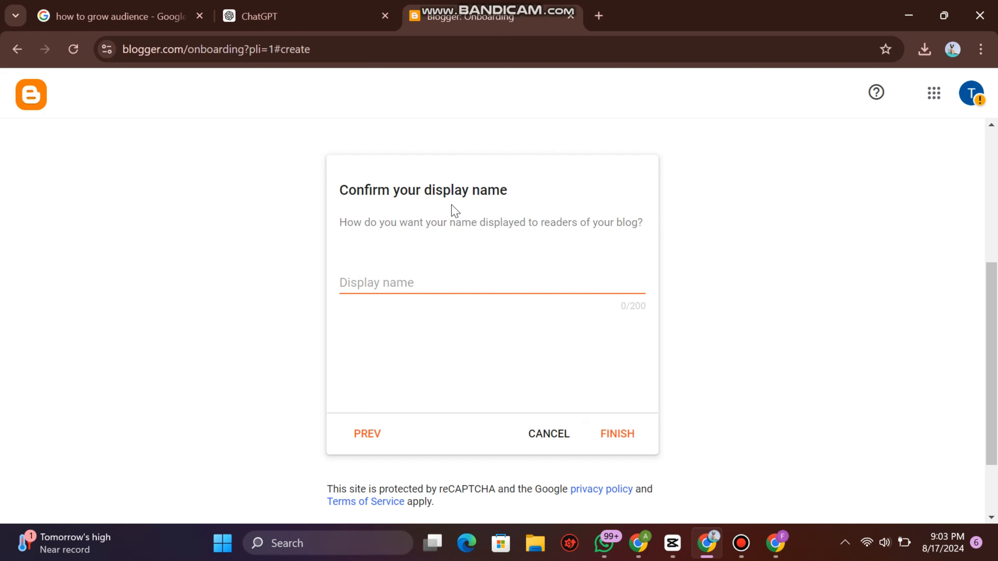
- Enter the display name shown to the blog's readers and finish creating the blog
{"action": "left_click", "coordinate": [380, 284]}
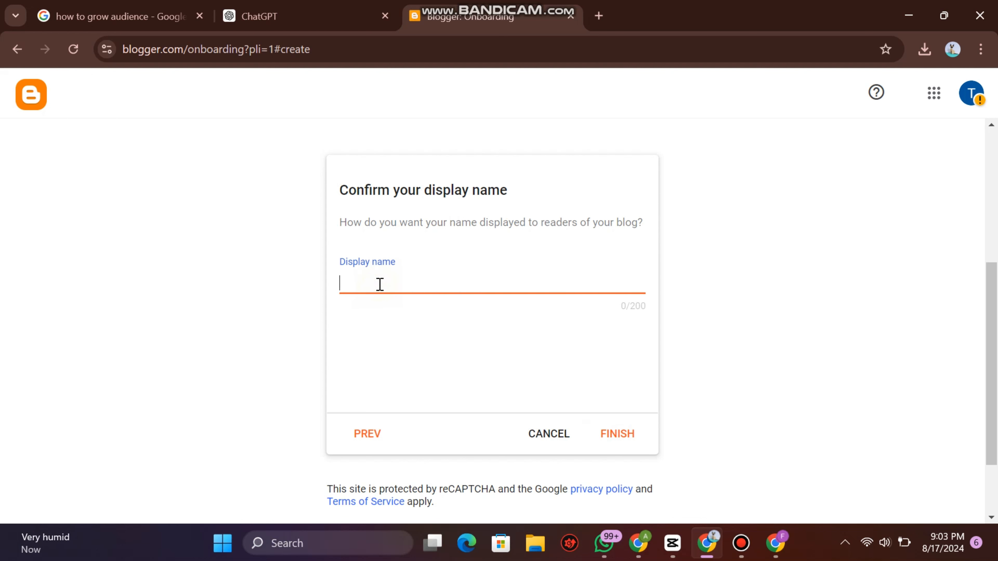
{"action": "type", "text": "mrhenri"}
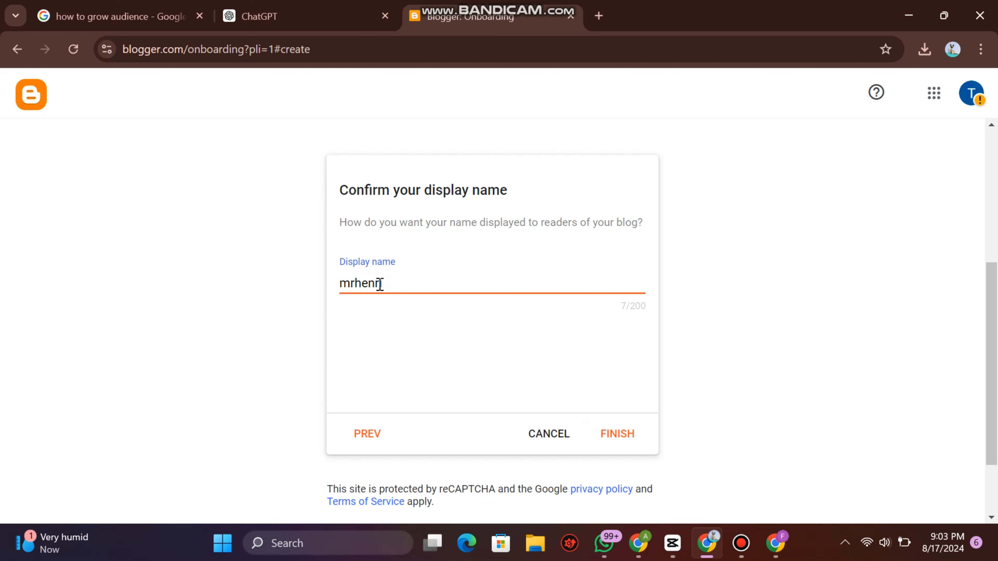
{"action": "type", "text": "12"}
{"action": "left_click", "coordinate": [614, 436]}
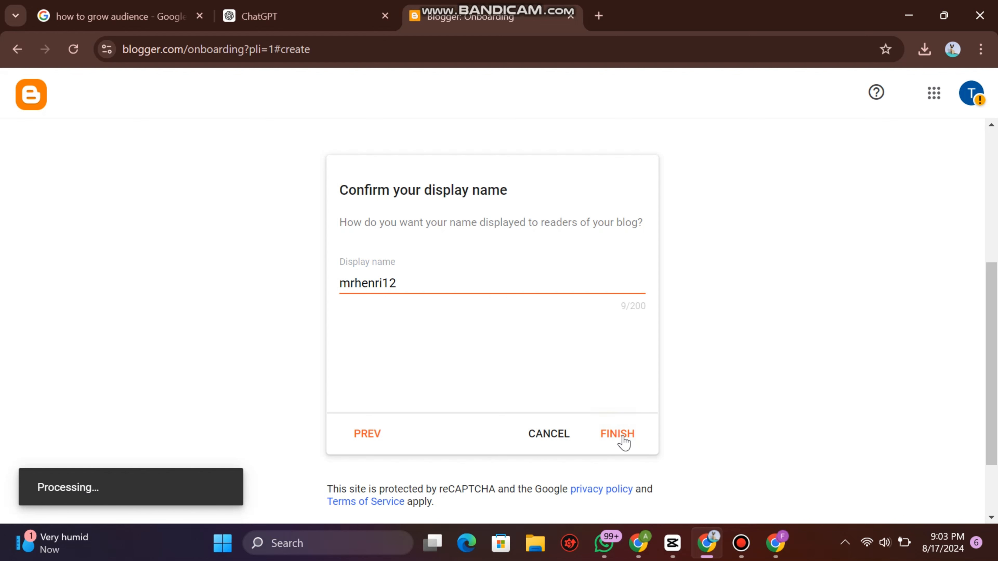
{"action": "left_click", "coordinate": [623, 441]}
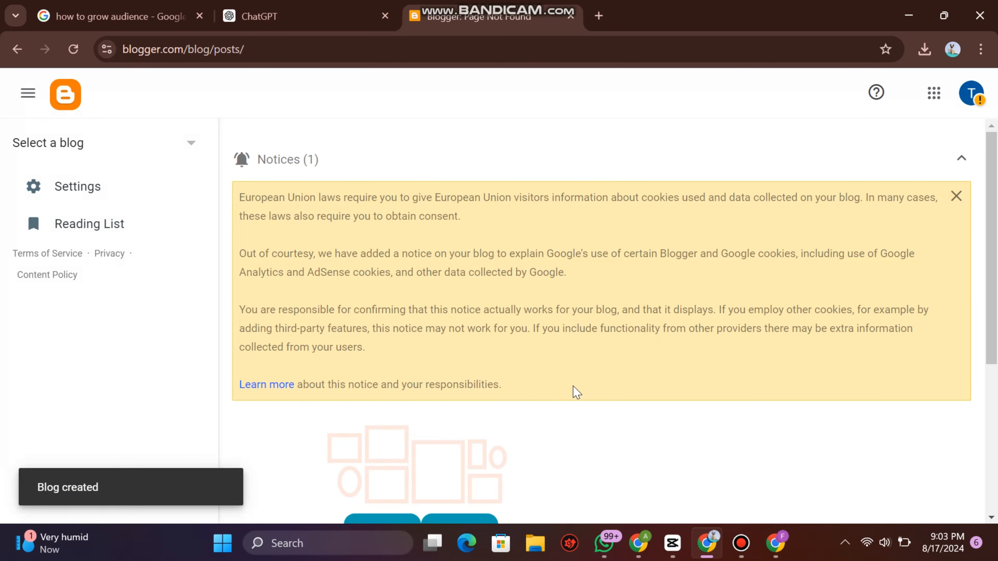
- In the general Blogger settings, turn on Use Blogger draft and dismiss the European Union cookie notice
{"action": "scroll", "coordinate": [576, 393], "scroll_direction": "down", "scroll_amount": 5}
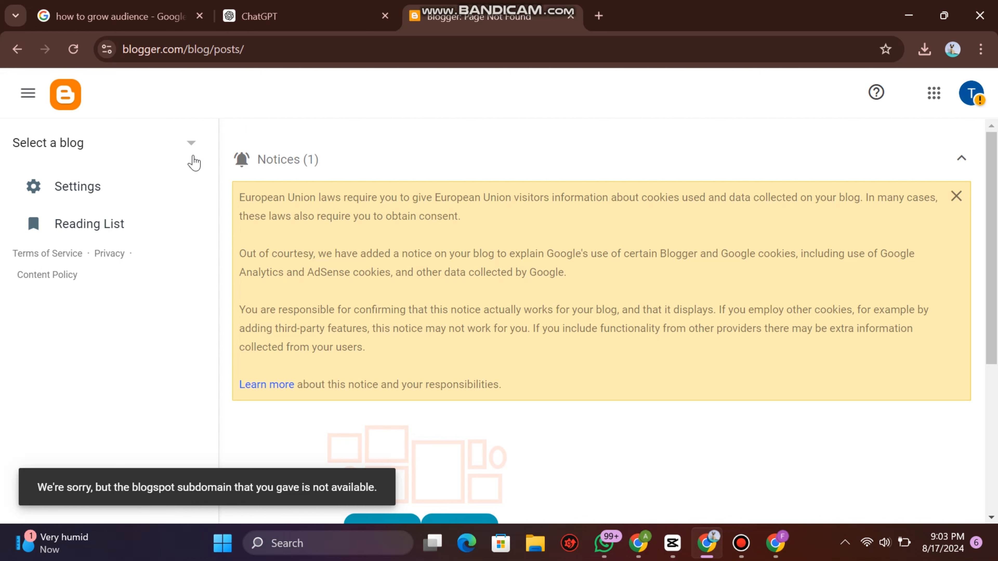
{"action": "left_click", "coordinate": [189, 137]}
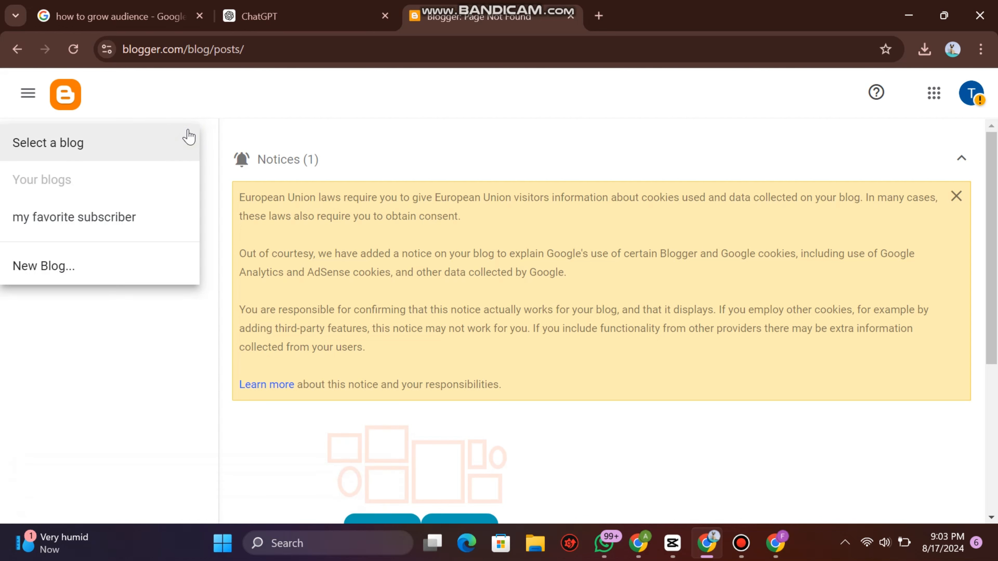
{"action": "left_click", "coordinate": [130, 290]}
{"action": "left_click", "coordinate": [77, 191]}
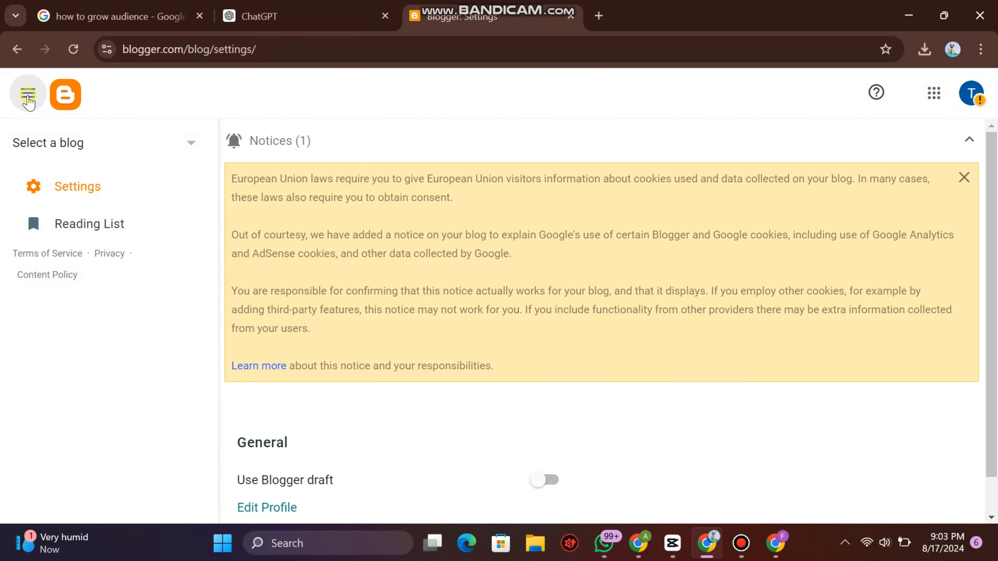
{"action": "left_click", "coordinate": [28, 99]}
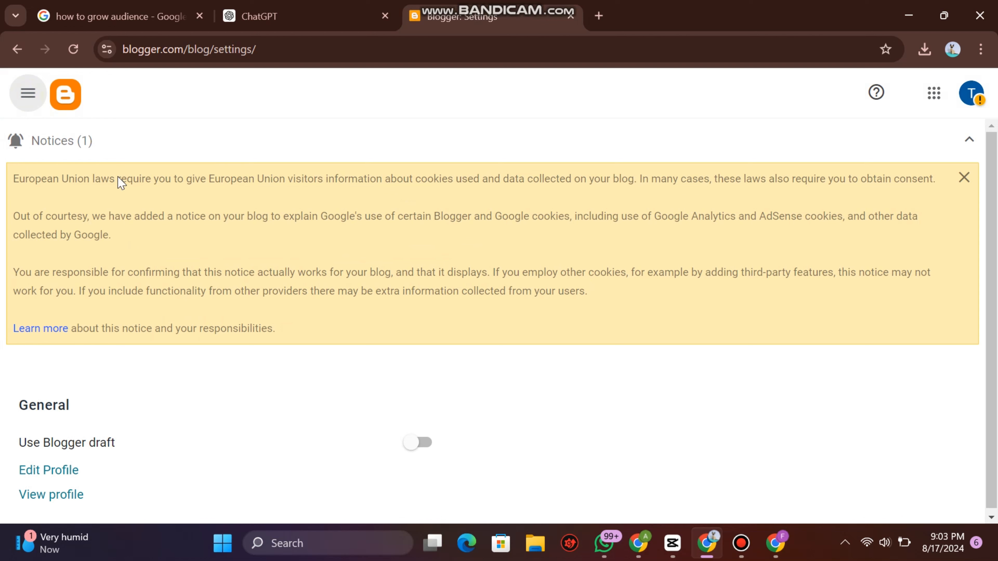
{"action": "left_click", "coordinate": [18, 108]}
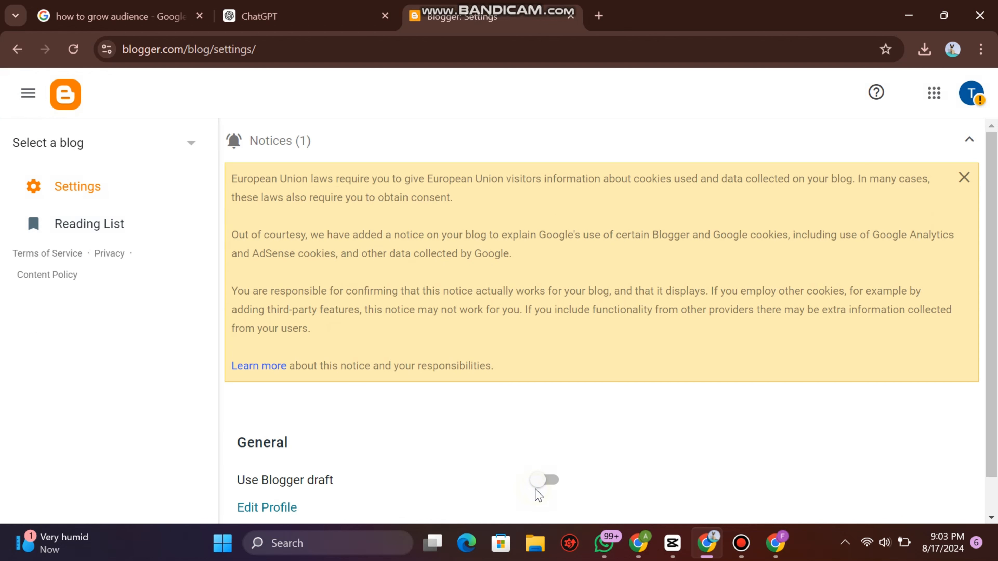
{"action": "left_click", "coordinate": [543, 484]}
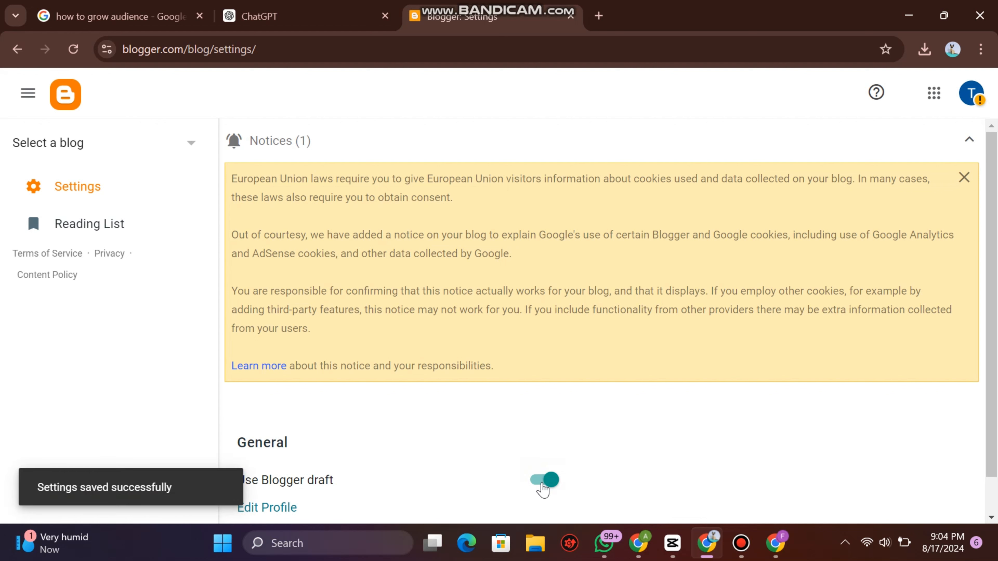
{"action": "left_click", "coordinate": [963, 177]}
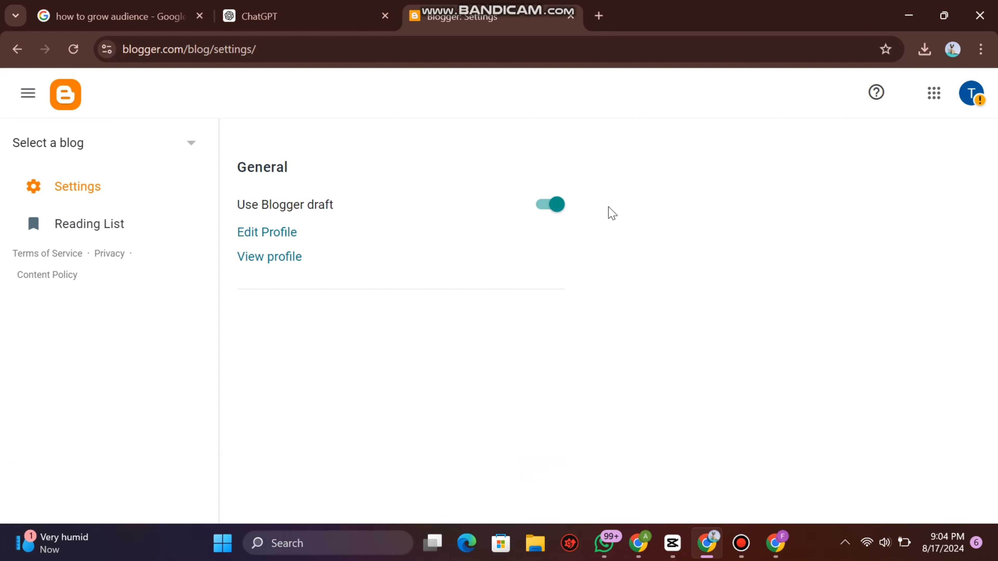
- Switch to the blog "my favorite subscriber" and dismiss the cookie notice in its settings
{"action": "left_click", "coordinate": [20, 92]}
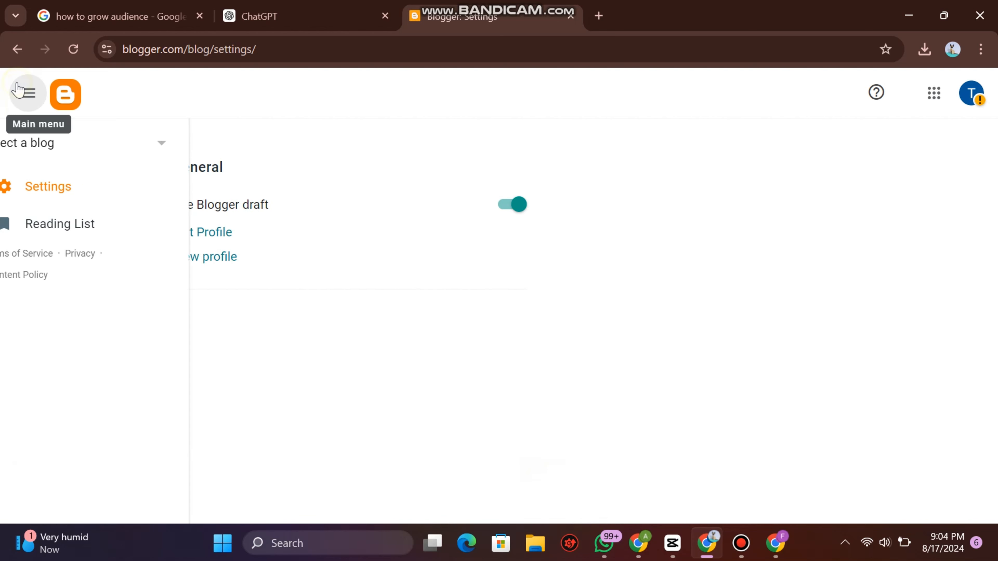
{"action": "left_click", "coordinate": [18, 90]}
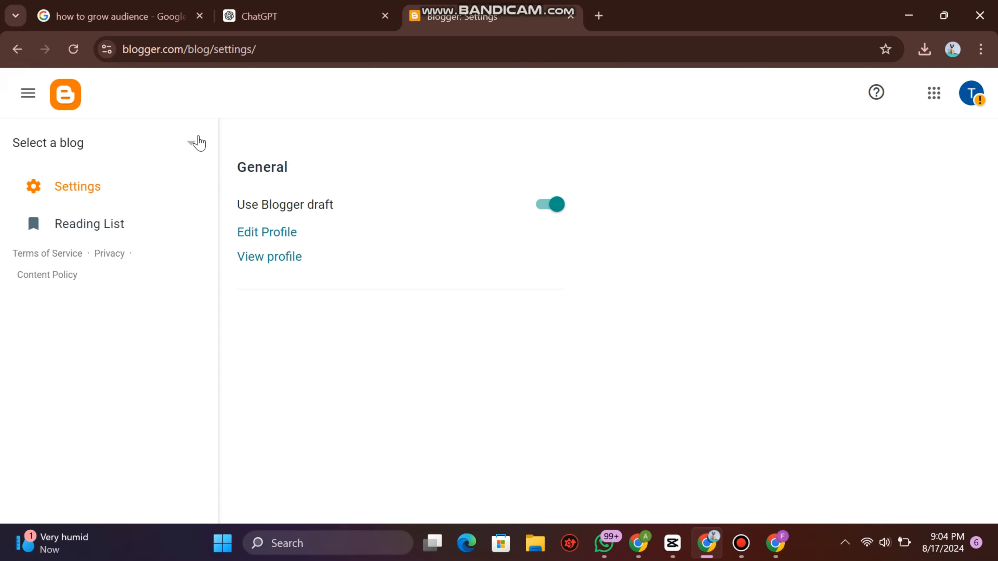
{"action": "left_click", "coordinate": [196, 142]}
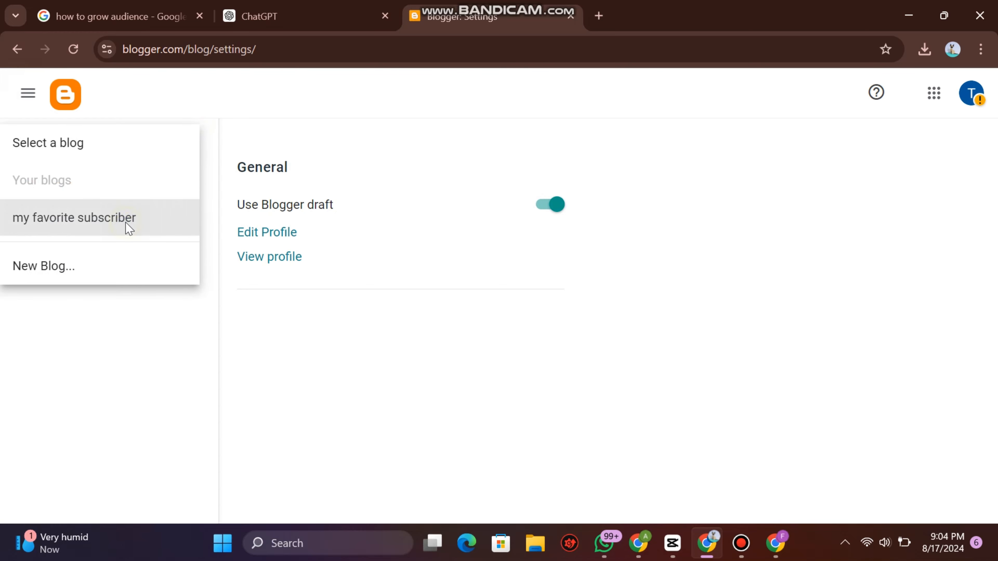
{"action": "left_click", "coordinate": [128, 226]}
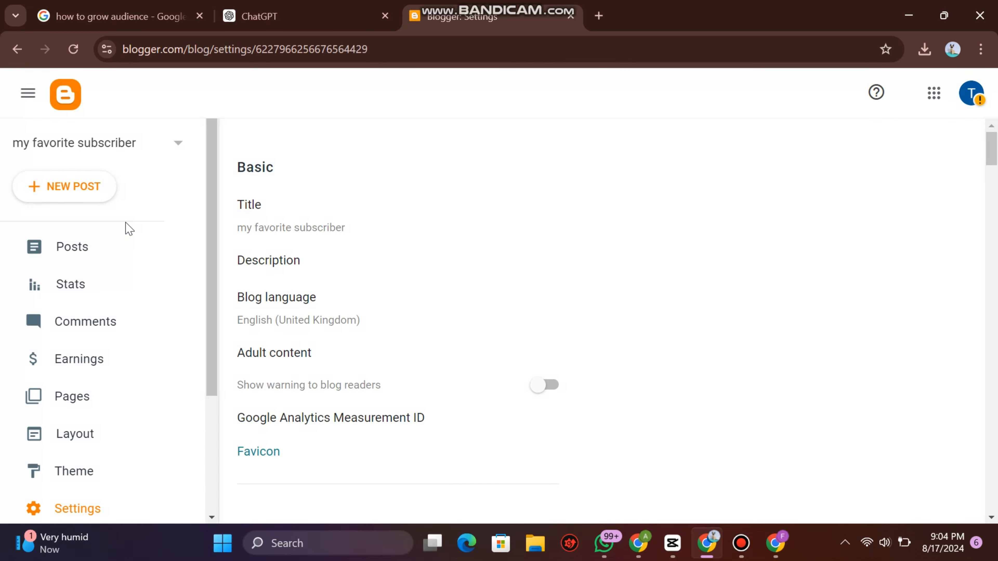
{"action": "scroll", "coordinate": [126, 228], "scroll_direction": "down", "scroll_amount": 3}
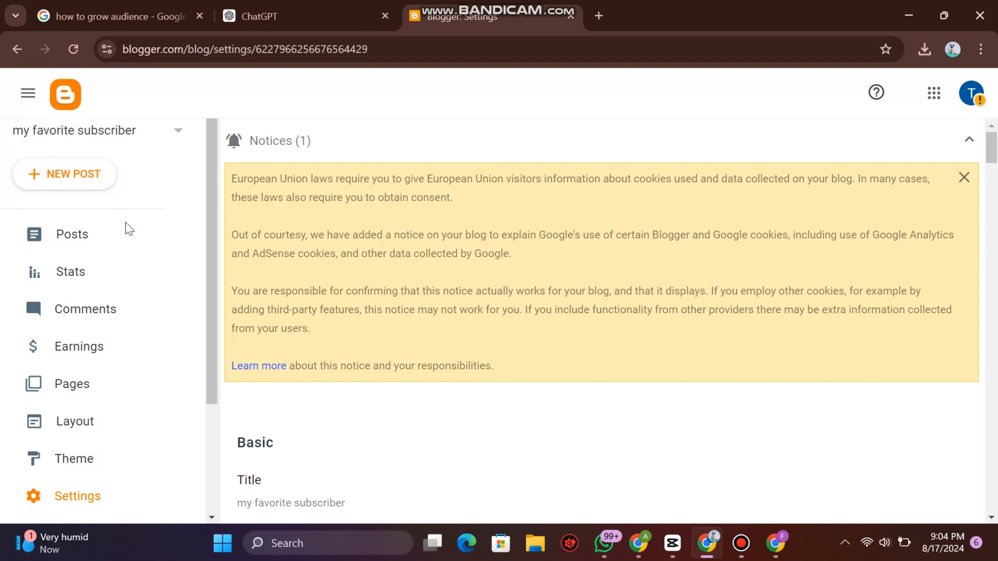
{"action": "scroll", "coordinate": [126, 227], "scroll_direction": "up", "scroll_amount": 3}
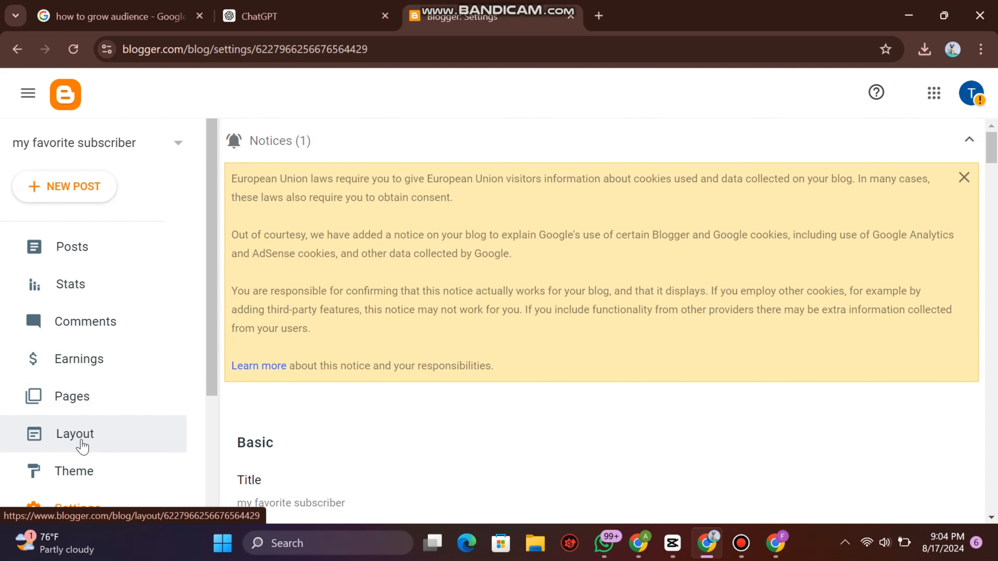
{"action": "scroll", "coordinate": [80, 446], "scroll_direction": "down", "scroll_amount": 2}
{"action": "scroll", "coordinate": [105, 402], "scroll_direction": "down", "scroll_amount": 2}
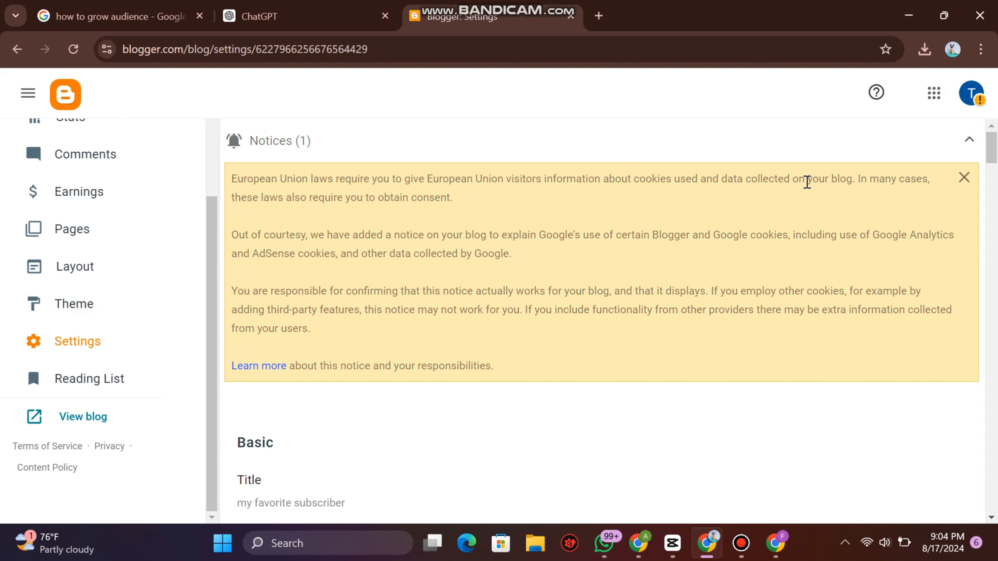
{"action": "left_click", "coordinate": [965, 179]}
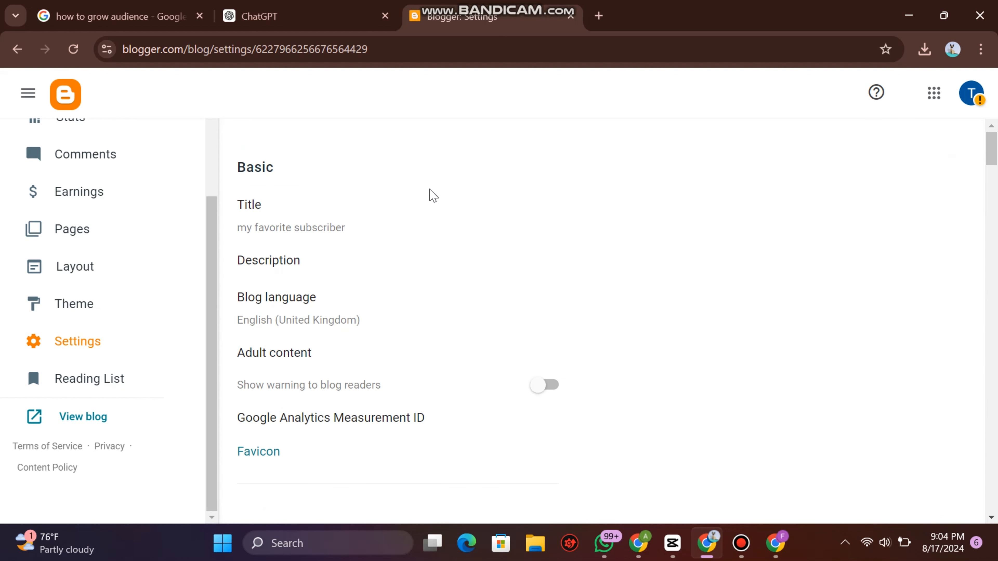
{"action": "scroll", "coordinate": [75, 271], "scroll_direction": "up", "scroll_amount": 4}
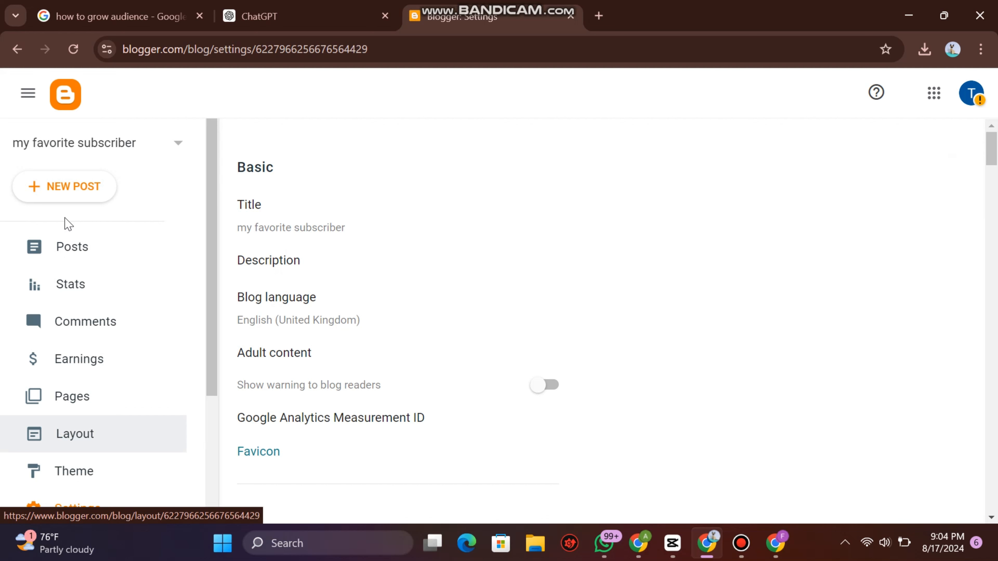
- View the blog's posts list, and open the current Contempo Light theme for customisation with its preview
{"action": "left_click", "coordinate": [54, 252]}
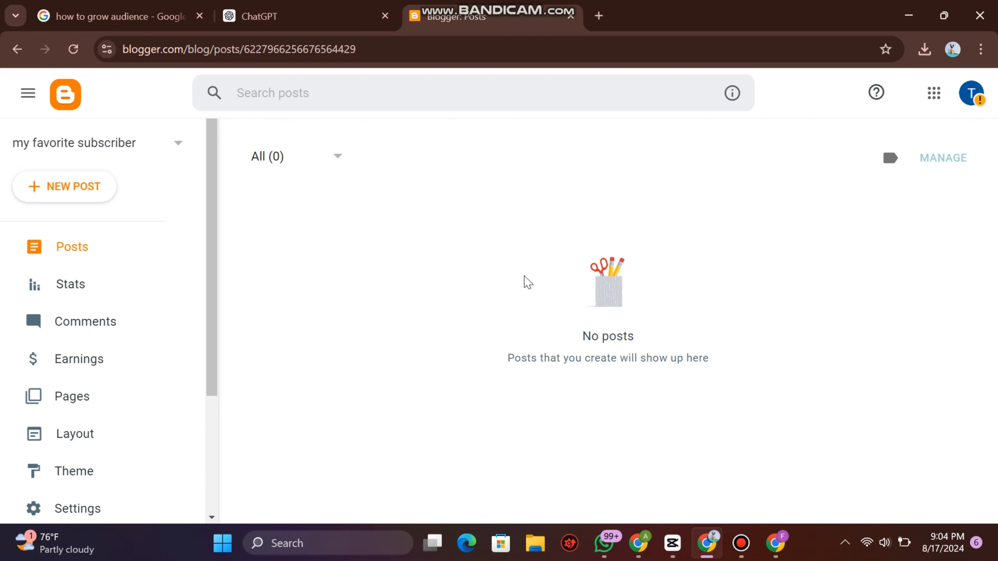
{"action": "scroll", "coordinate": [93, 374], "scroll_direction": "down", "scroll_amount": 3}
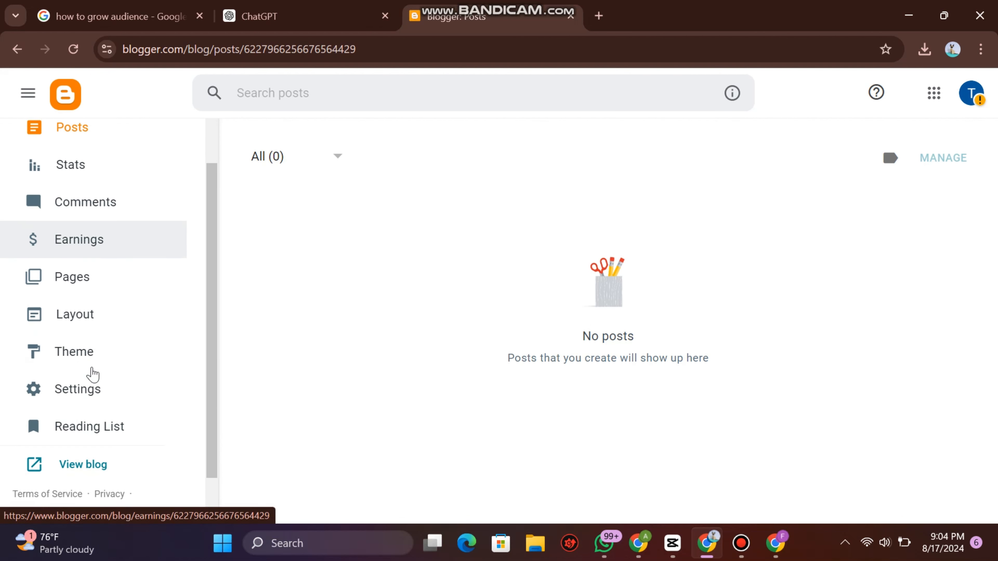
{"action": "left_click", "coordinate": [81, 346]}
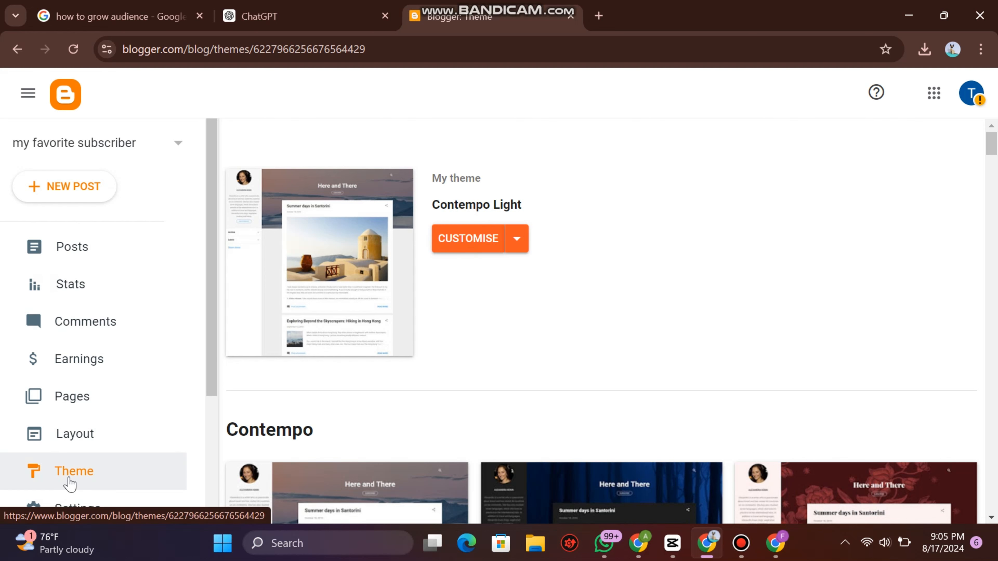
{"action": "left_click", "coordinate": [470, 246]}
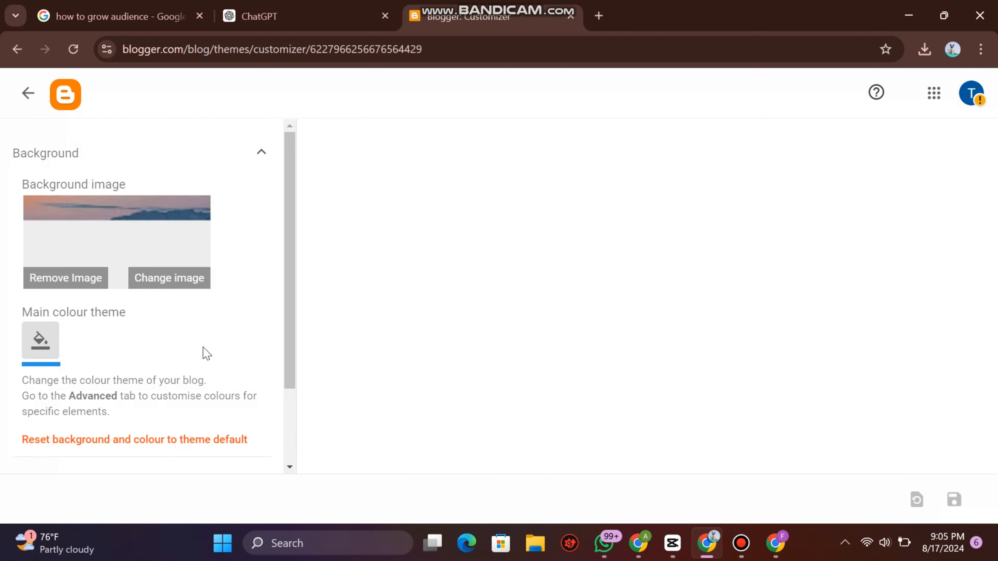
{"action": "scroll", "coordinate": [204, 352], "scroll_direction": "down", "scroll_amount": 1}
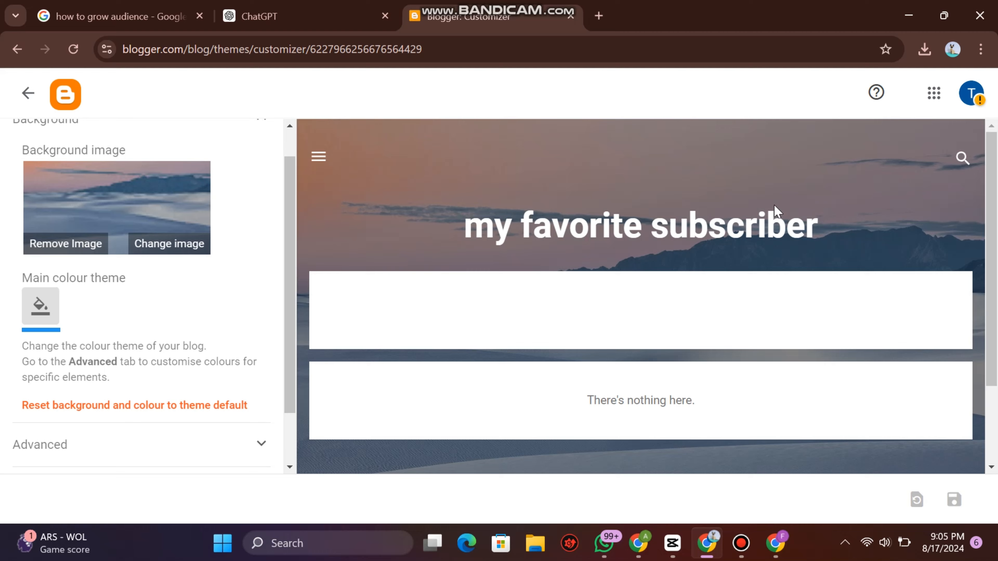
{"action": "scroll", "coordinate": [770, 212], "scroll_direction": "down", "scroll_amount": 2}
{"action": "scroll", "coordinate": [134, 336], "scroll_direction": "down", "scroll_amount": 2}
{"action": "scroll", "coordinate": [137, 339], "scroll_direction": "up", "scroll_amount": 3}
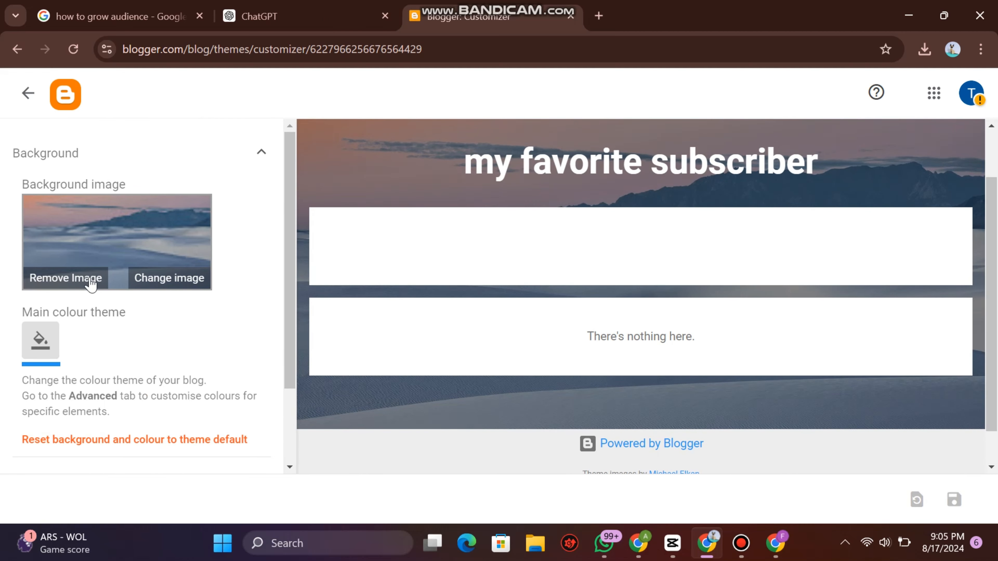
- Try the blue light-streak Abstract picture as the theme's background image and replace it with the orange one with glowing sparks
{"action": "left_click", "coordinate": [163, 278]}
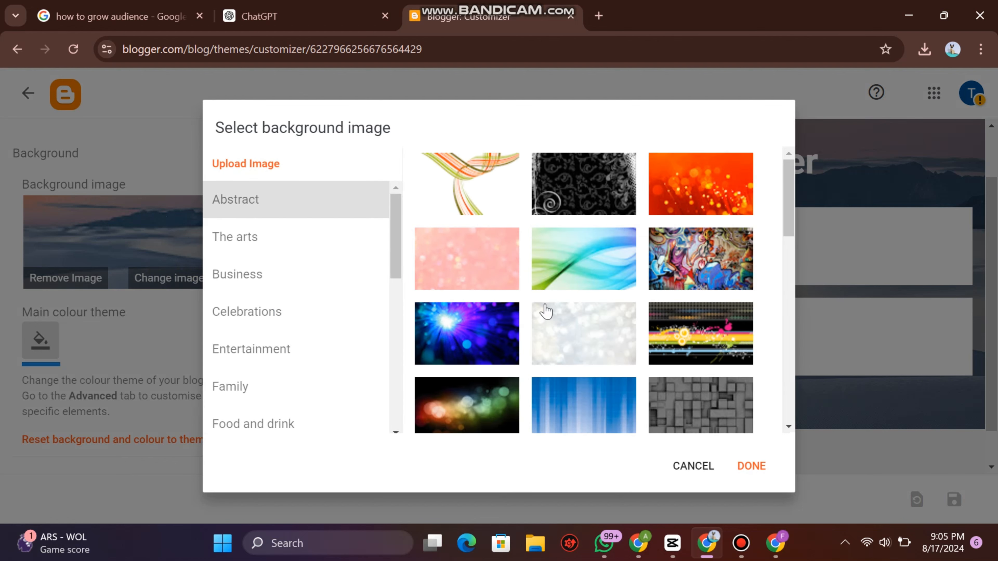
{"action": "scroll", "coordinate": [546, 310], "scroll_direction": "down", "scroll_amount": 3}
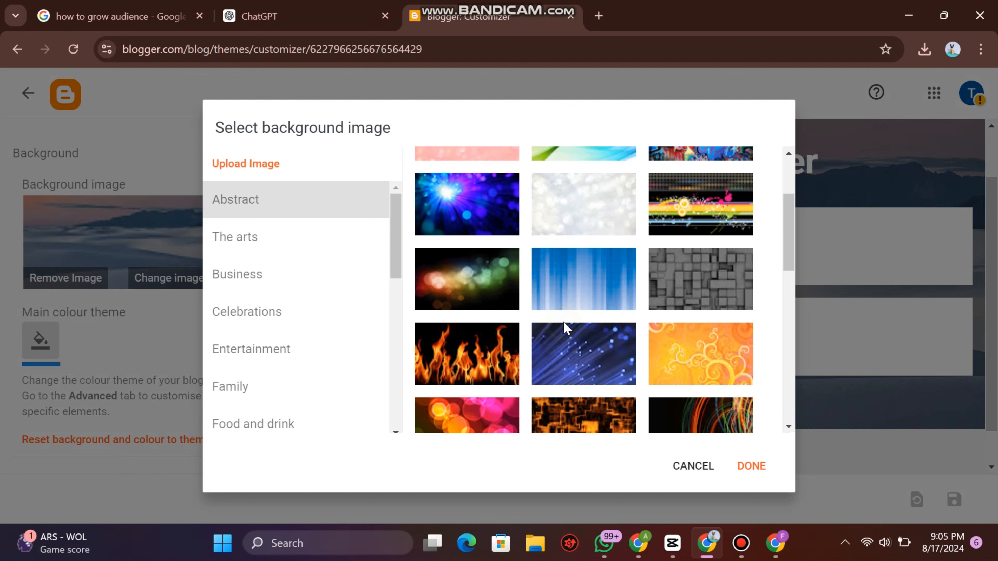
{"action": "left_click", "coordinate": [576, 347]}
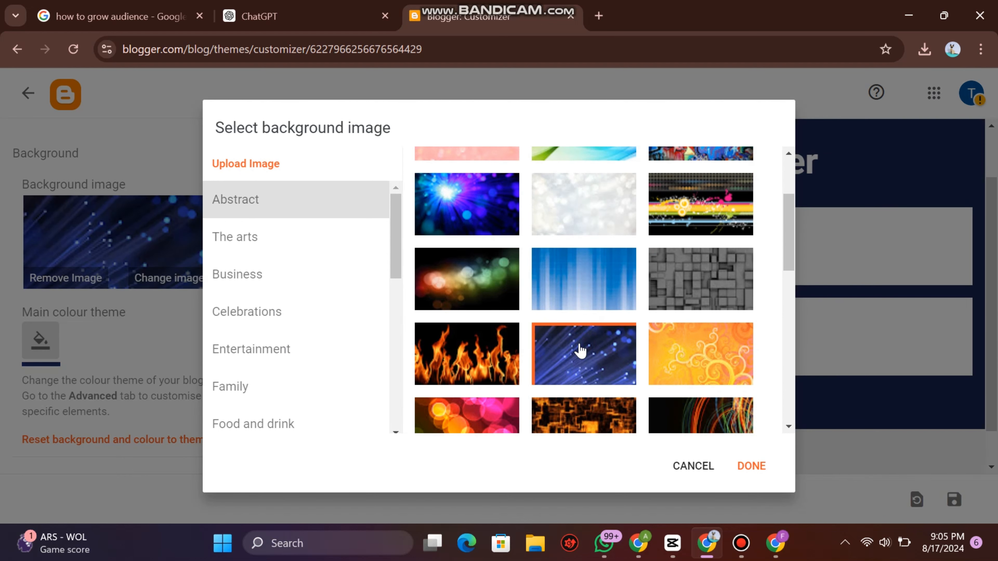
{"action": "scroll", "coordinate": [684, 372], "scroll_direction": "down", "scroll_amount": 3}
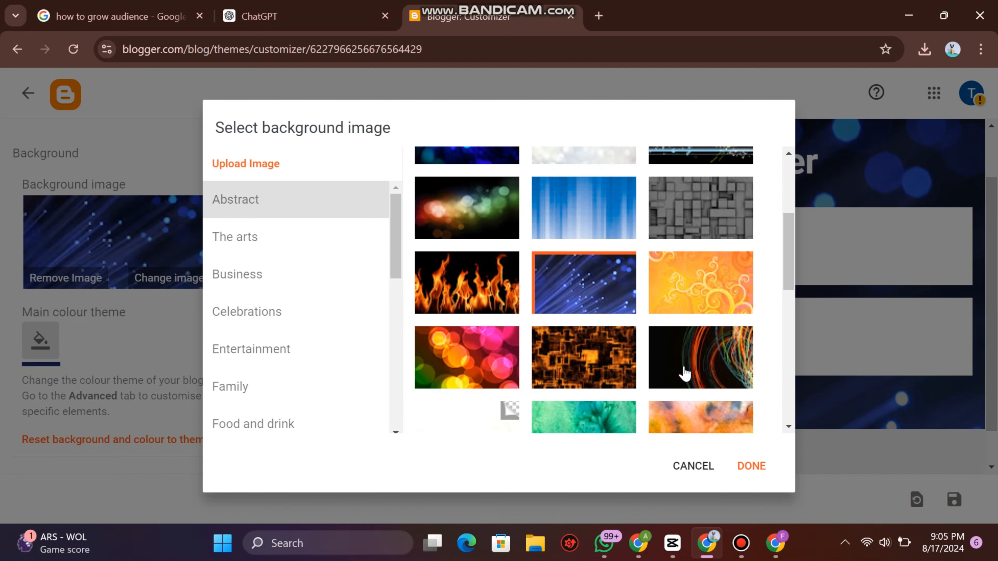
{"action": "scroll", "coordinate": [684, 373], "scroll_direction": "down", "scroll_amount": 5}
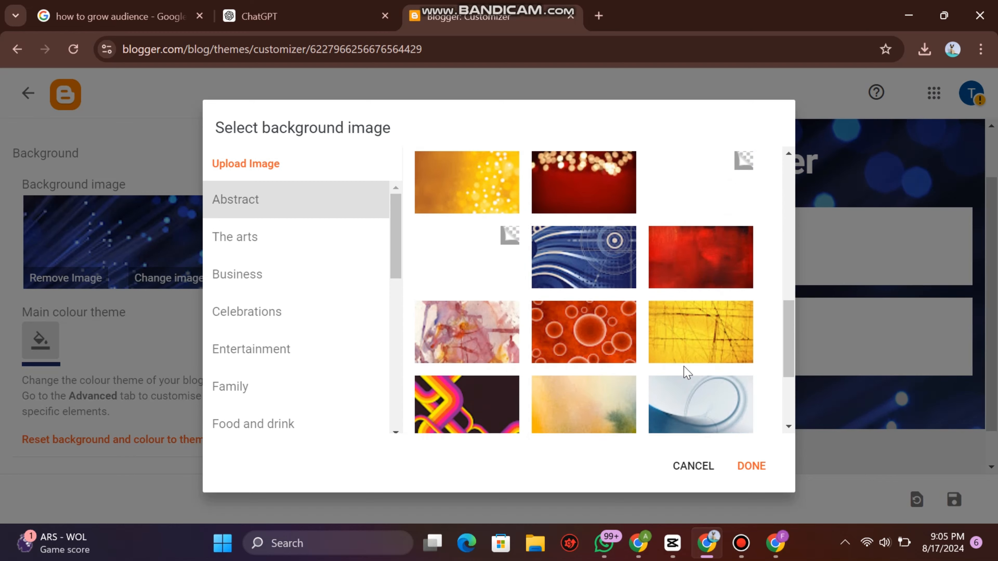
{"action": "scroll", "coordinate": [684, 373], "scroll_direction": "down", "scroll_amount": 3}
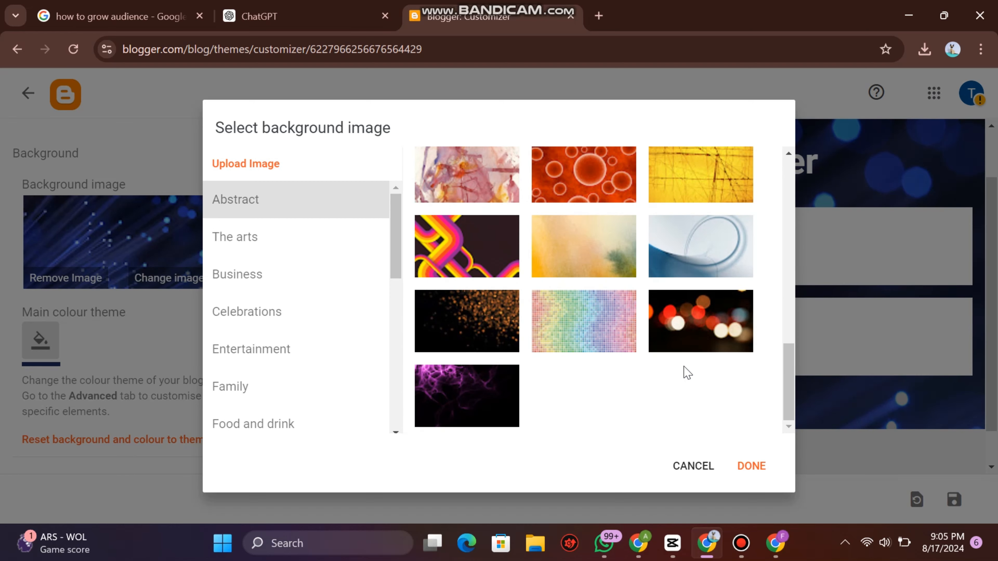
{"action": "scroll", "coordinate": [686, 371], "scroll_direction": "up", "scroll_amount": 10}
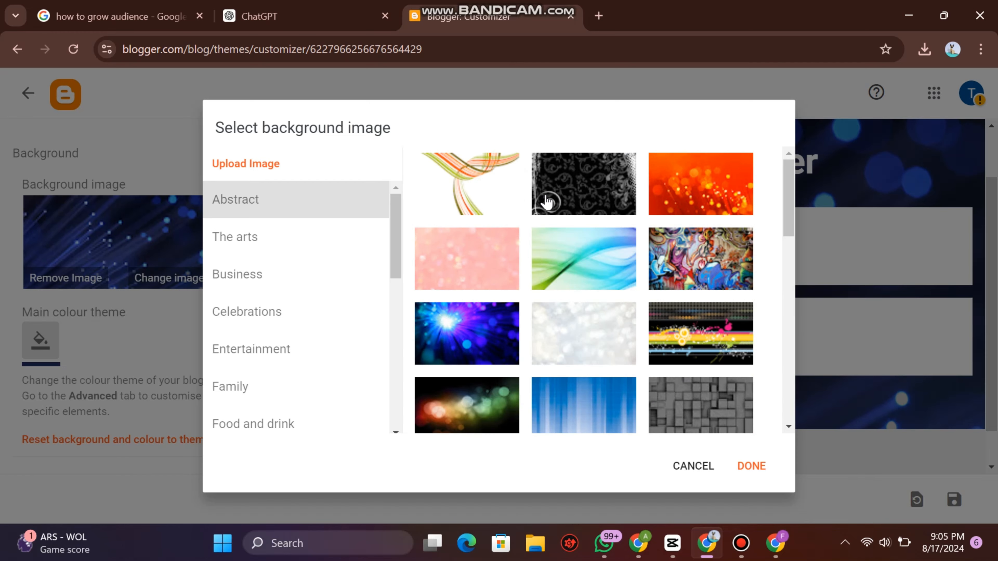
{"action": "left_click", "coordinate": [694, 196]}
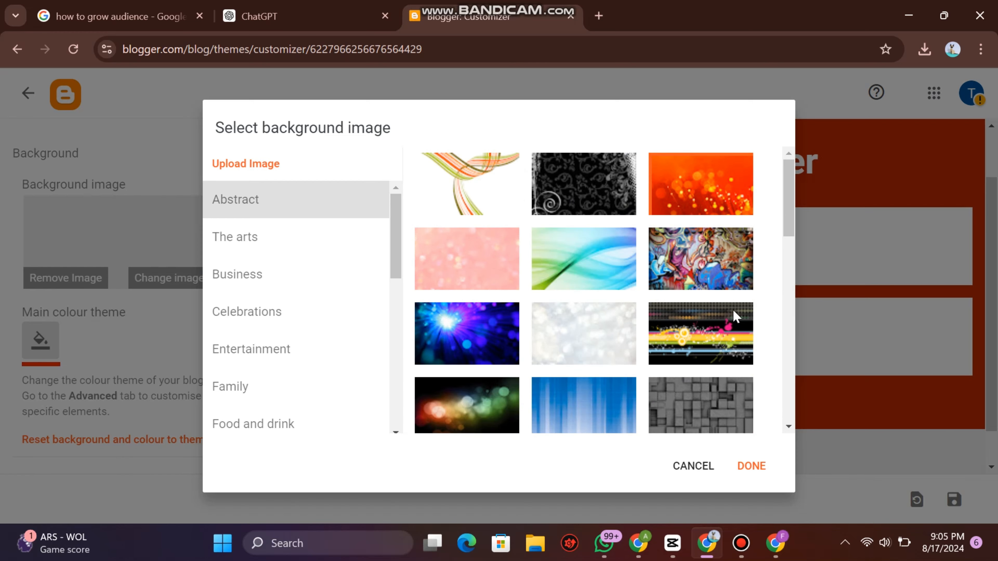
{"action": "left_click", "coordinate": [750, 466]}
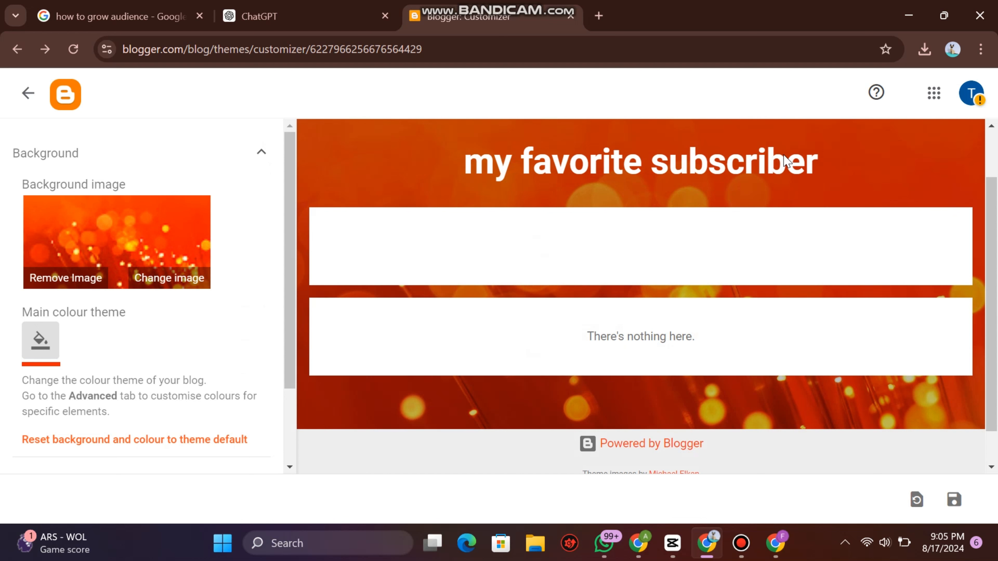
- Open the theme's advanced settings for Page Text and view the available fonts, leaving the font on Default
{"action": "scroll", "coordinate": [41, 346], "scroll_direction": "down", "scroll_amount": 2}
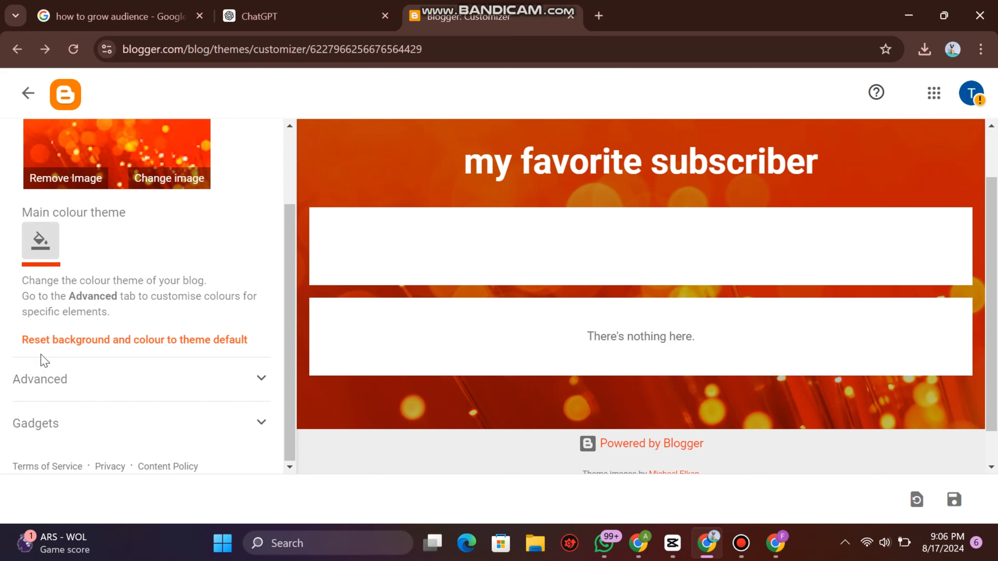
{"action": "left_click", "coordinate": [258, 387]}
{"action": "scroll", "coordinate": [176, 356], "scroll_direction": "down", "scroll_amount": 2}
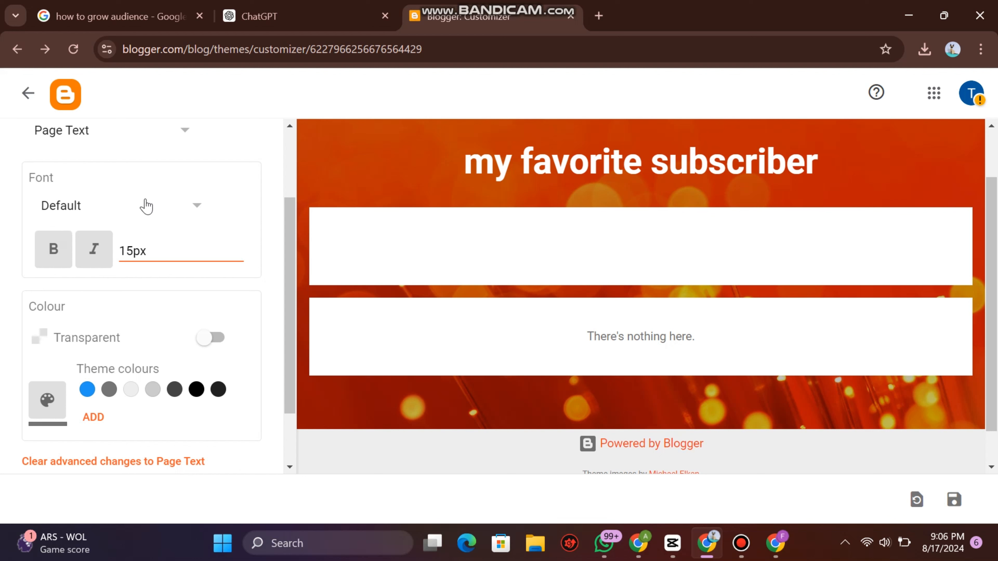
{"action": "left_click", "coordinate": [145, 252]}
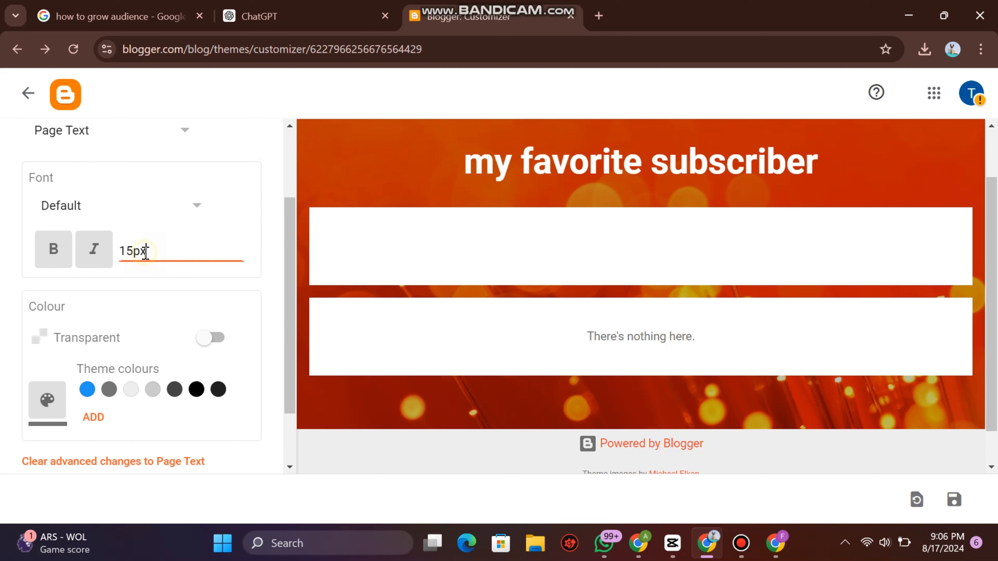
{"action": "left_click", "coordinate": [202, 208]}
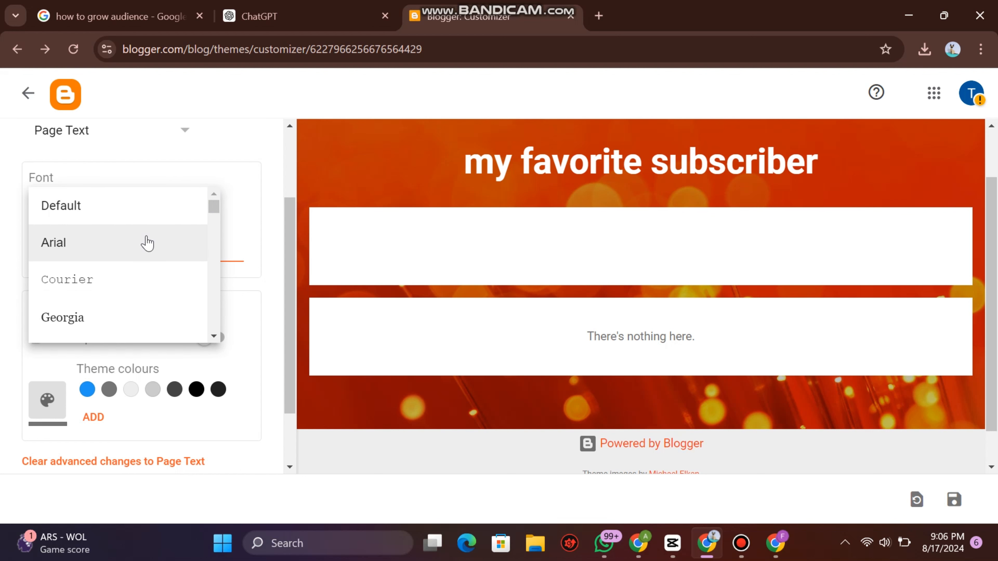
{"action": "left_click", "coordinate": [244, 240]}
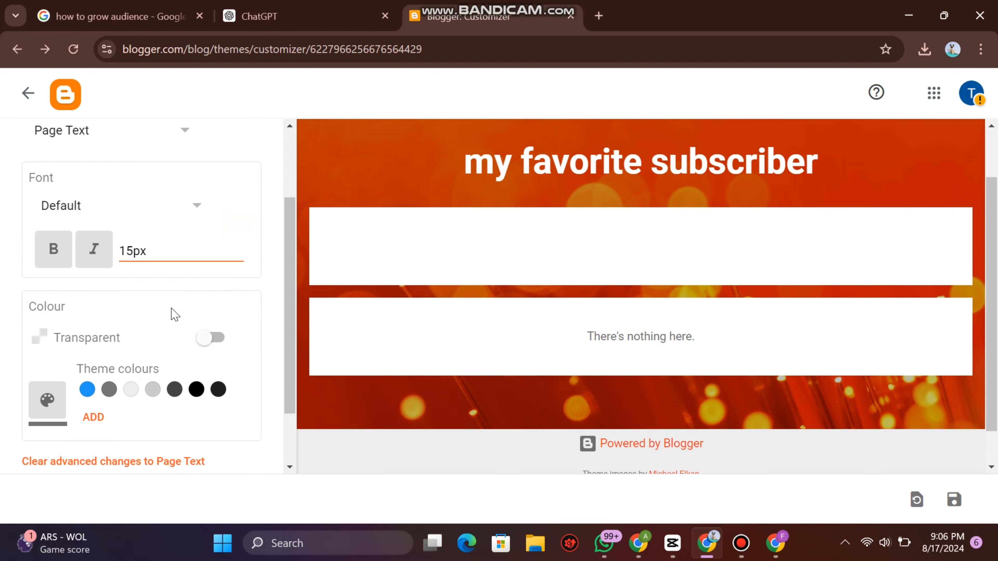
- Try the transparent option and the grey theme colour on the Page Text, and set its colour to black
{"action": "scroll", "coordinate": [173, 313], "scroll_direction": "down", "scroll_amount": 2}
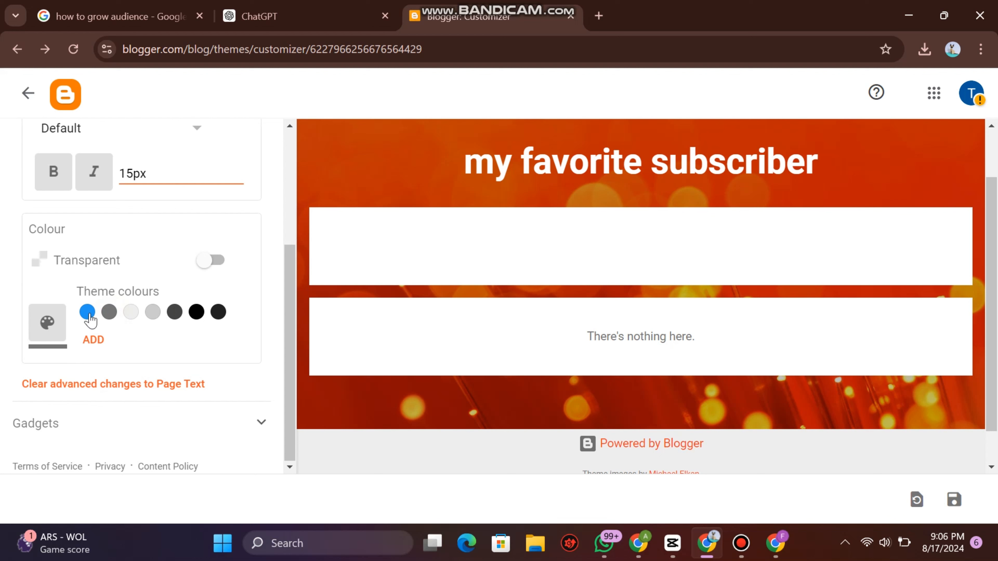
{"action": "left_click", "coordinate": [219, 260]}
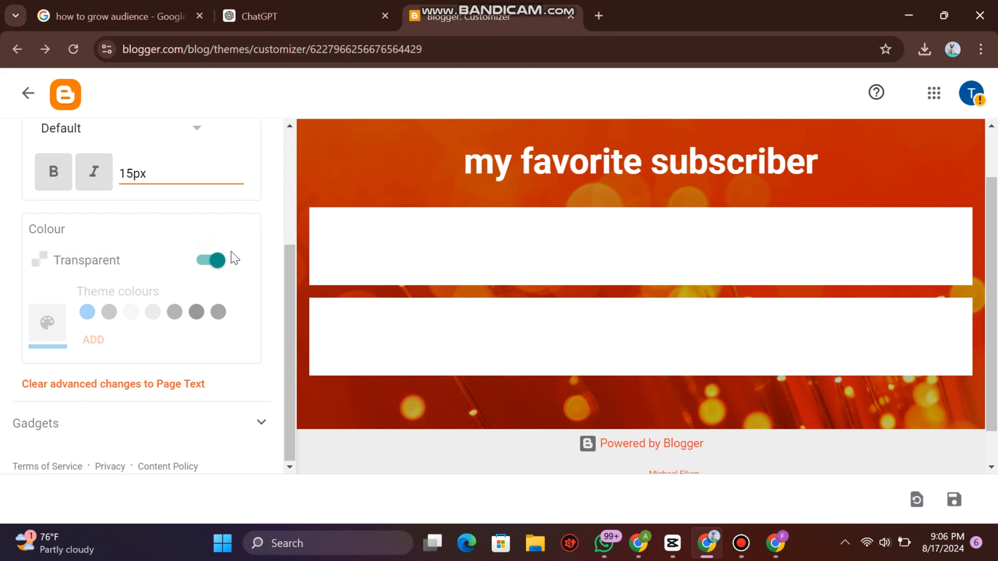
{"action": "left_click", "coordinate": [214, 261]}
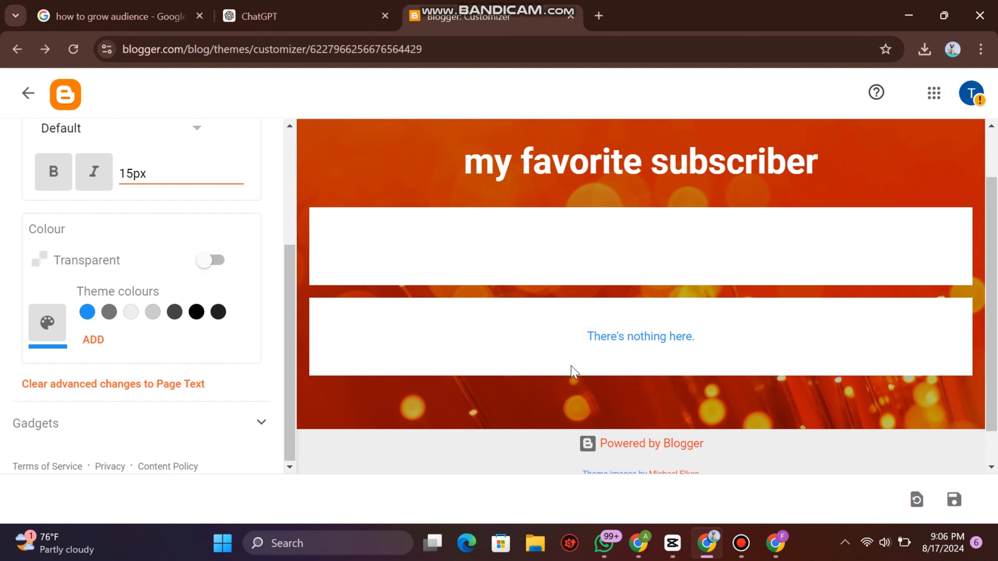
{"action": "left_click", "coordinate": [109, 313]}
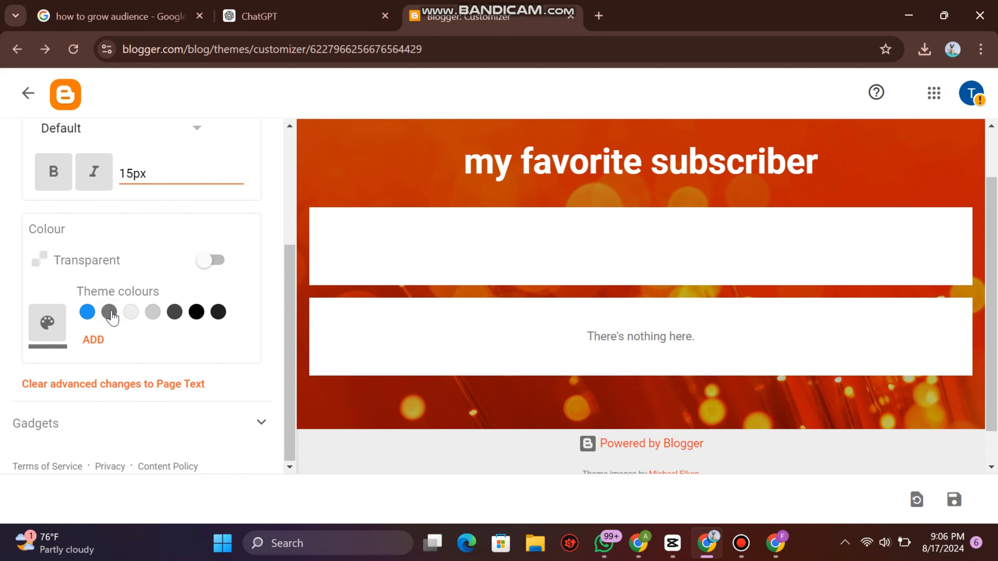
{"action": "left_click", "coordinate": [199, 314]}
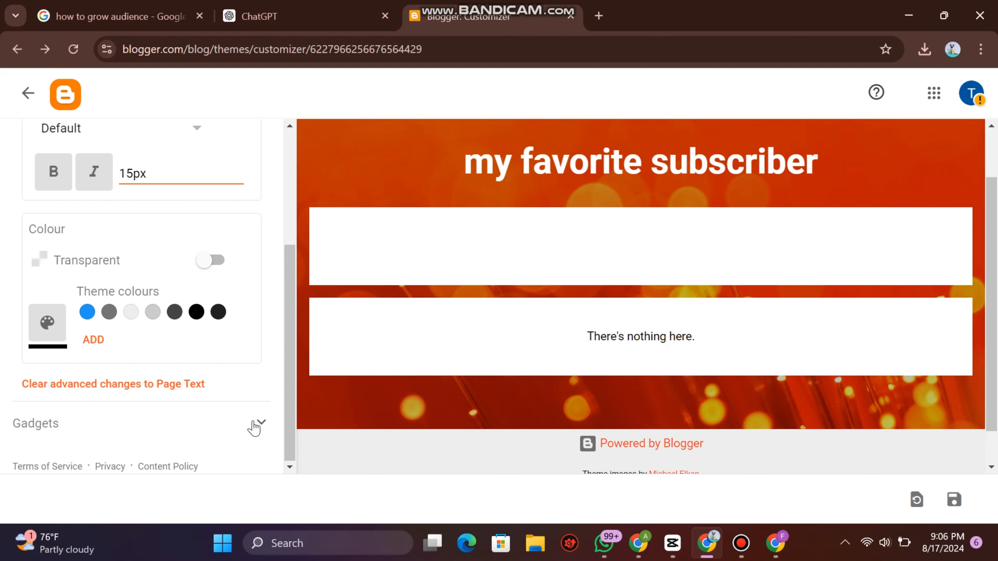
- View the theme's gadget options and the list of available gadgets, leaving About Me selected
{"action": "scroll", "coordinate": [253, 428], "scroll_direction": "up", "scroll_amount": 5}
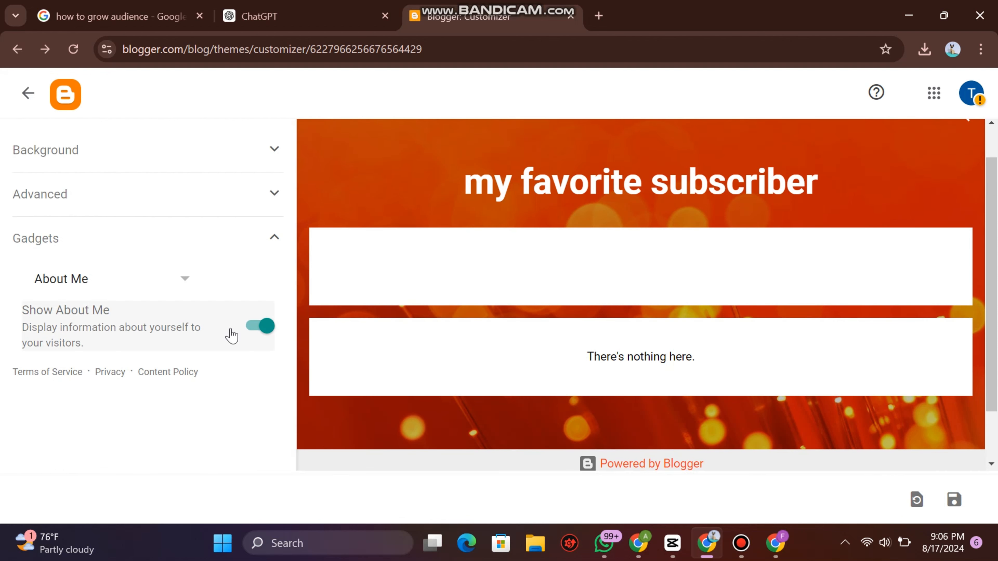
{"action": "left_click", "coordinate": [180, 277]}
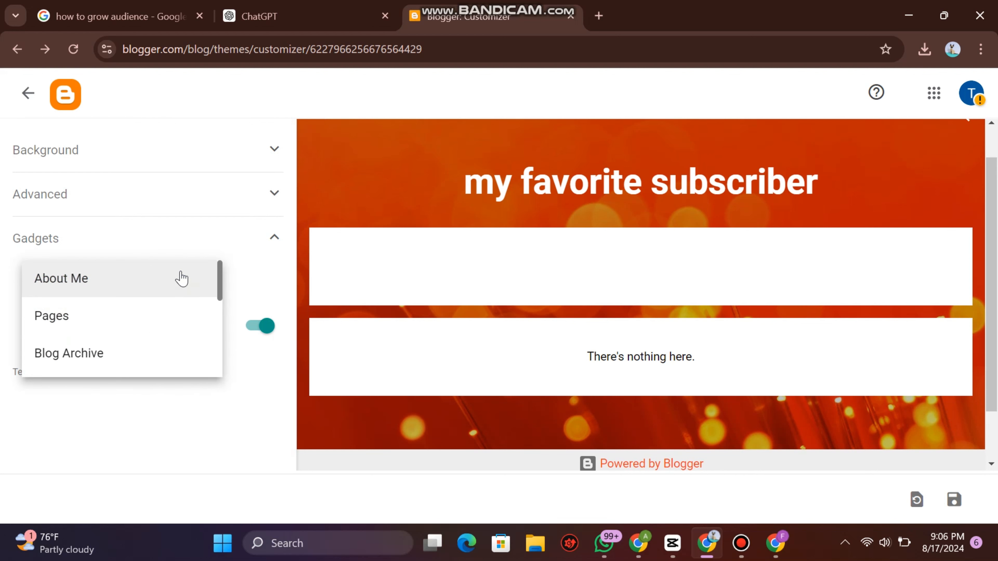
{"action": "left_click", "coordinate": [179, 428]}
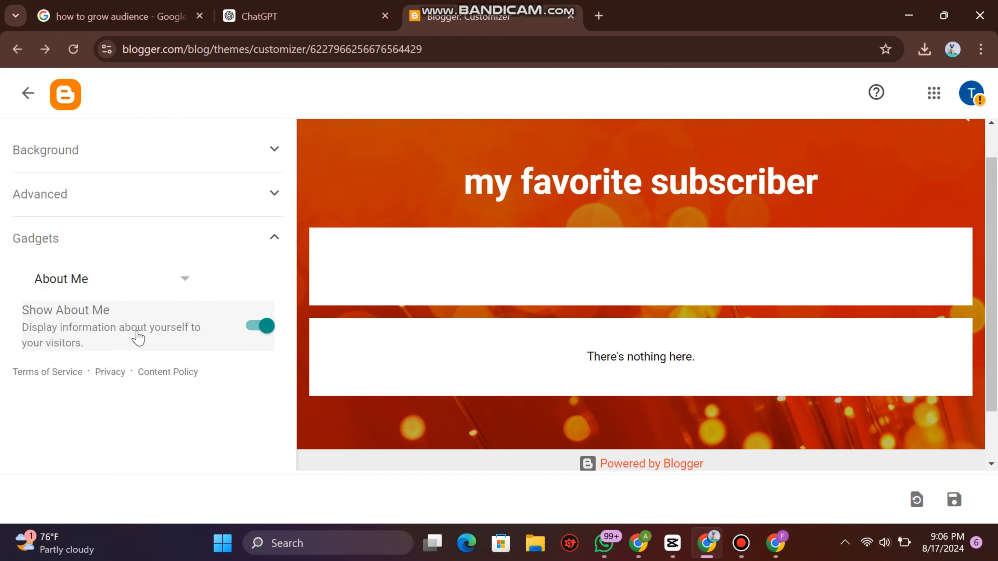
{"action": "scroll", "coordinate": [681, 358], "scroll_direction": "down", "scroll_amount": 1}
{"action": "scroll", "coordinate": [681, 358], "scroll_direction": "up", "scroll_amount": 2}
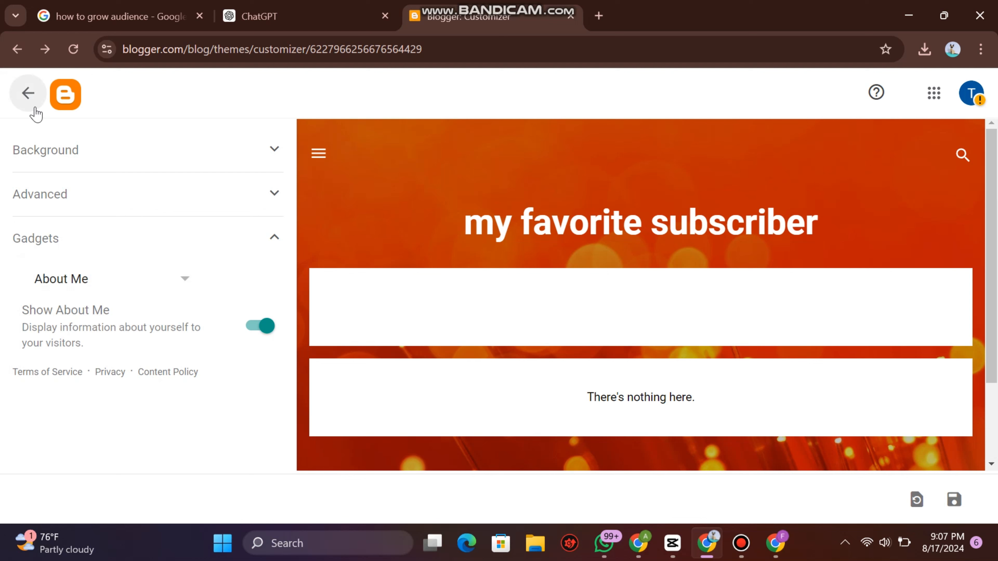
- Save the theme customisation instead of leaving with unsaved changes, and open the blog's layout
{"action": "left_click", "coordinate": [25, 98]}
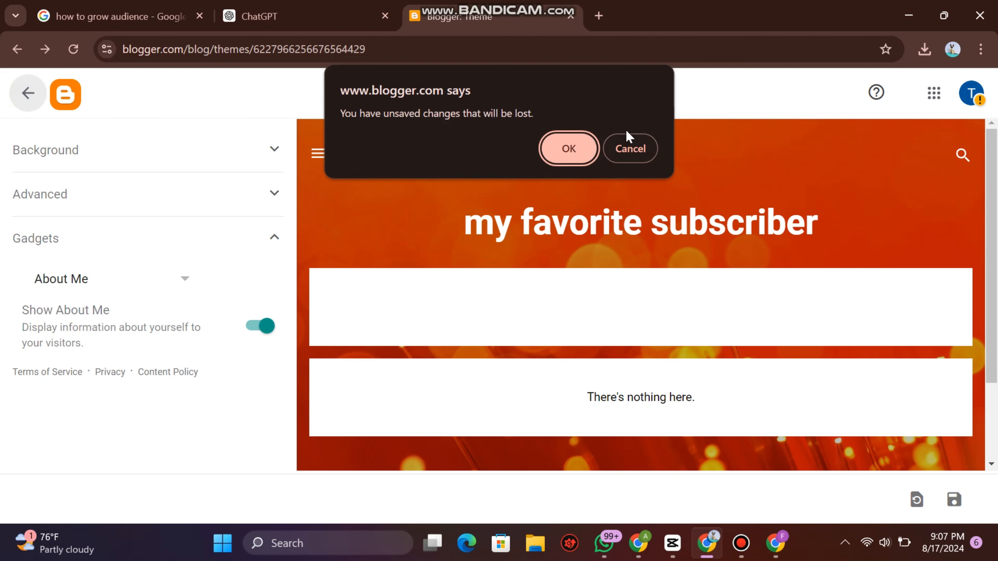
{"action": "left_click", "coordinate": [631, 150]}
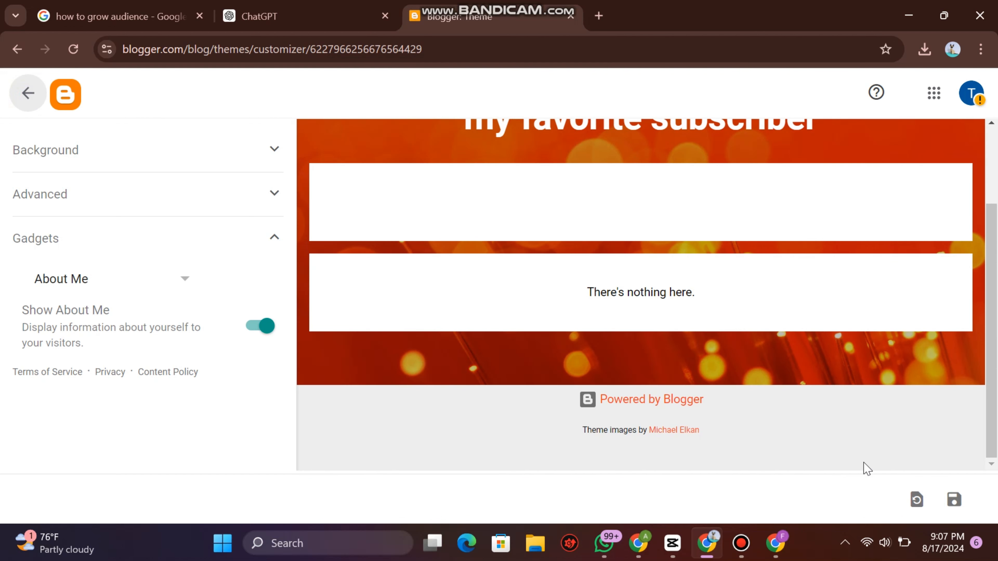
{"action": "left_click", "coordinate": [954, 507]}
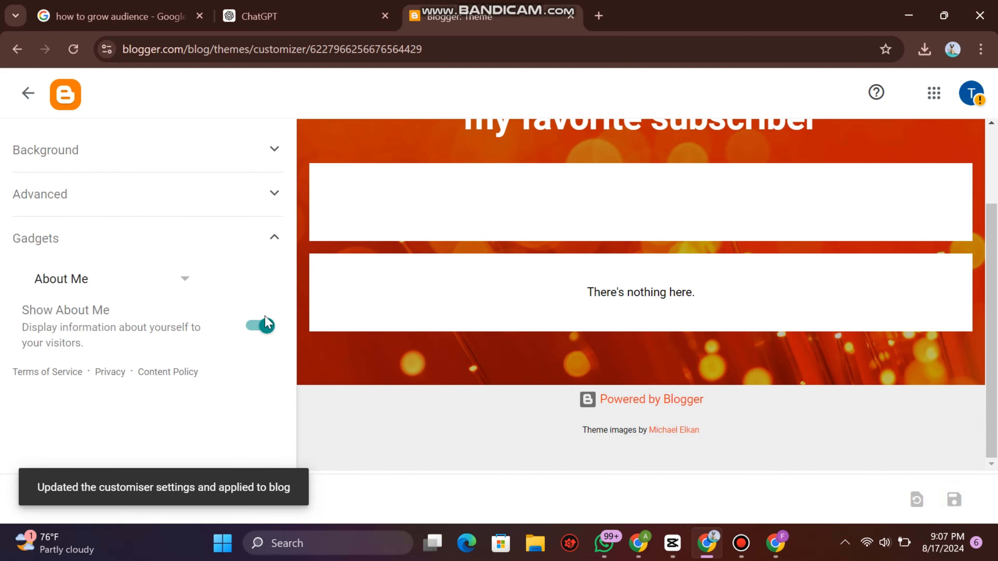
{"action": "left_click", "coordinate": [28, 104]}
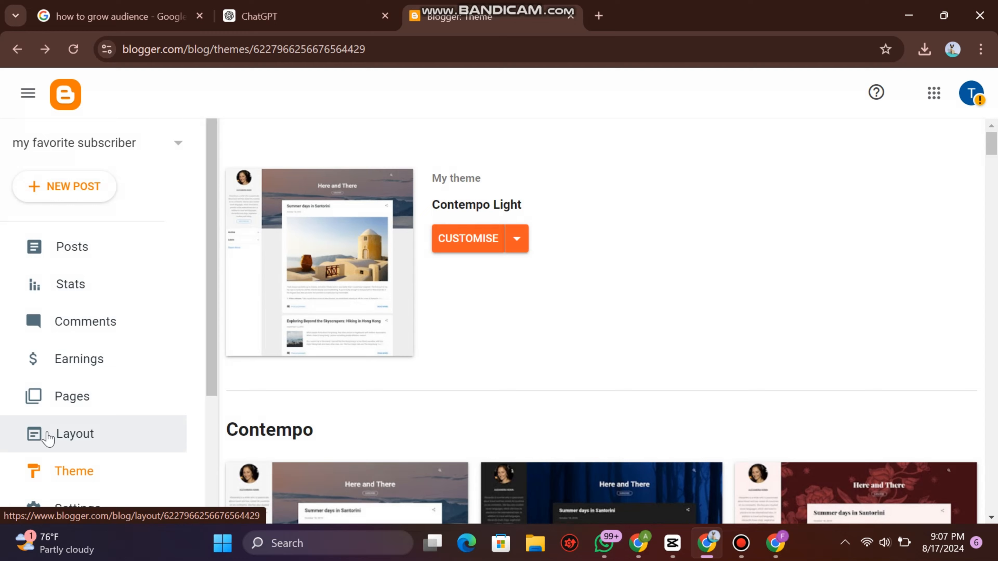
{"action": "left_click", "coordinate": [48, 436]}
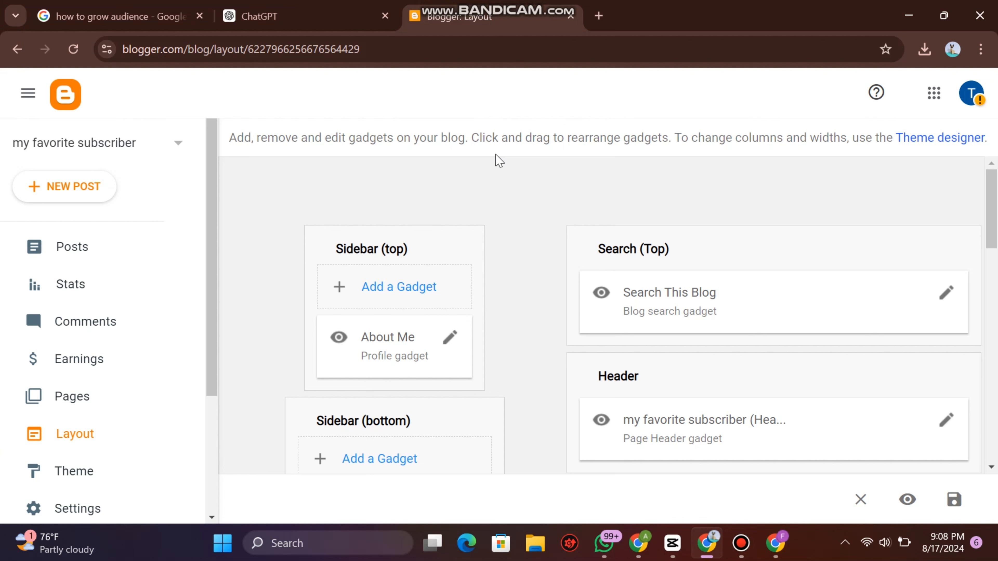
- Look through the layout's gadget sections, and save the search box gadget with the title "Search This Blog"
{"action": "scroll", "coordinate": [326, 334], "scroll_direction": "down", "scroll_amount": 3}
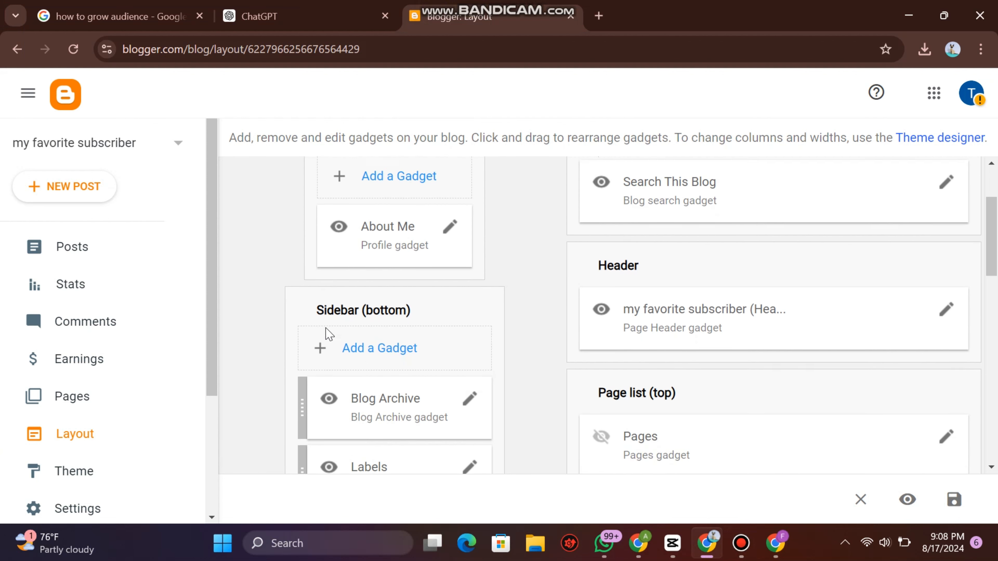
{"action": "scroll", "coordinate": [328, 332], "scroll_direction": "down", "scroll_amount": 3}
{"action": "scroll", "coordinate": [325, 329], "scroll_direction": "up", "scroll_amount": 6}
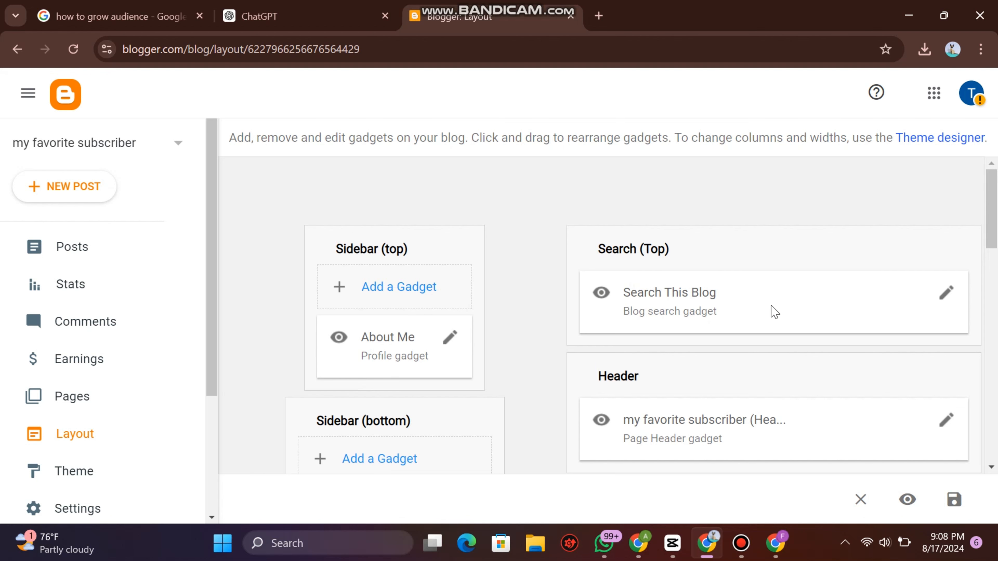
{"action": "left_click", "coordinate": [947, 299]}
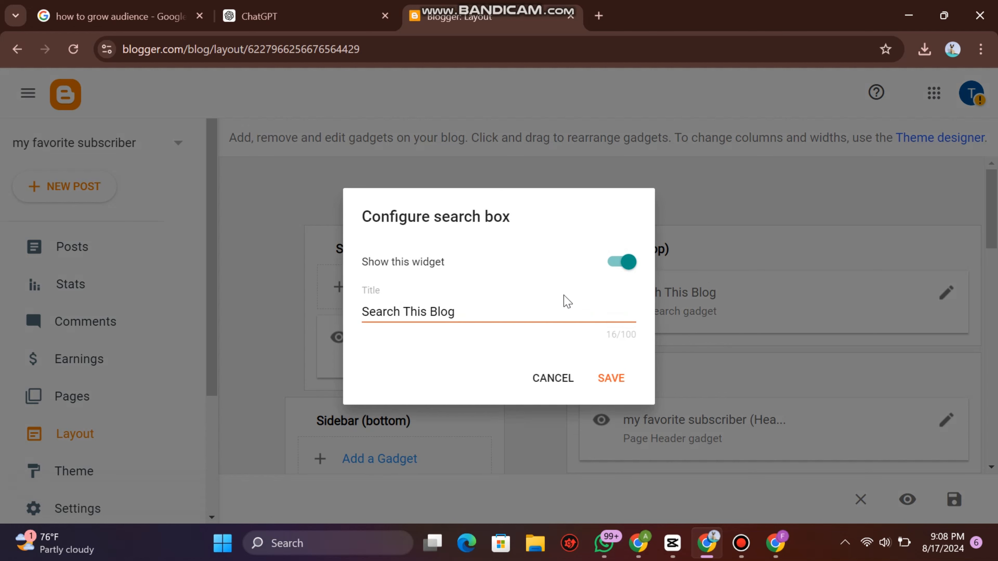
{"action": "left_click", "coordinate": [610, 381]}
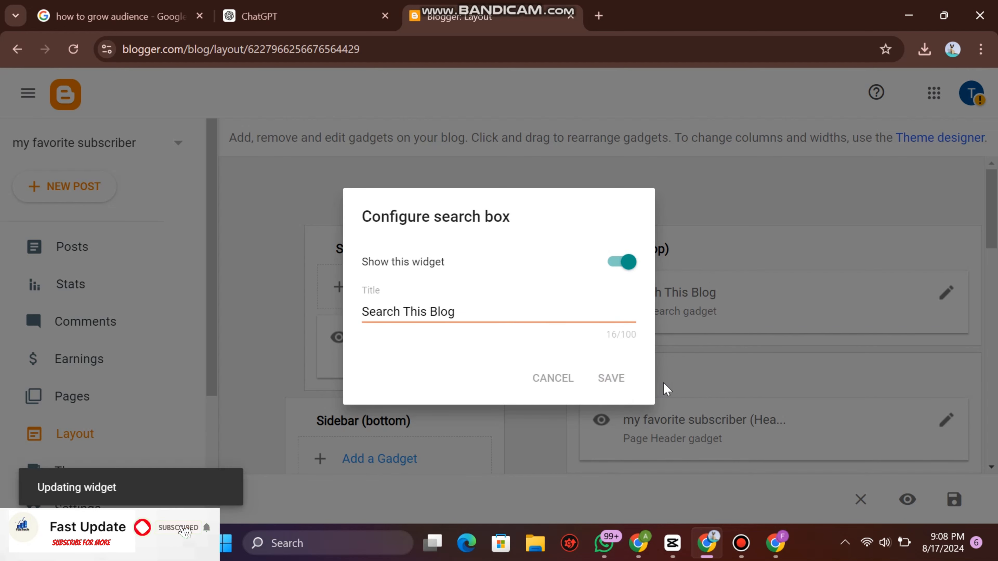
- Review the header gadget's title, description and image options, and save it with the blog title "my favorite subscriber"
{"action": "scroll", "coordinate": [617, 391], "scroll_direction": "down", "scroll_amount": 2}
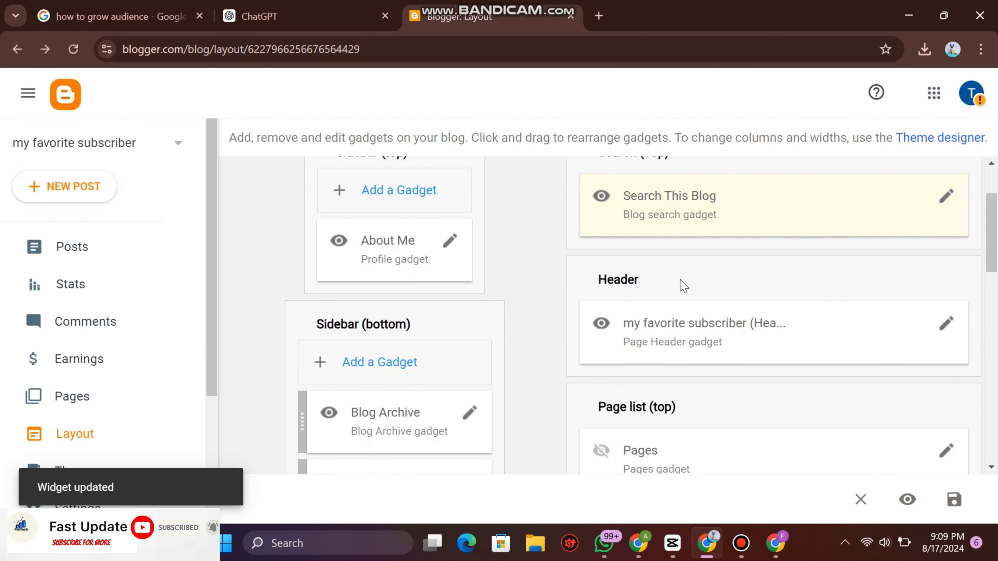
{"action": "left_click", "coordinate": [946, 325]}
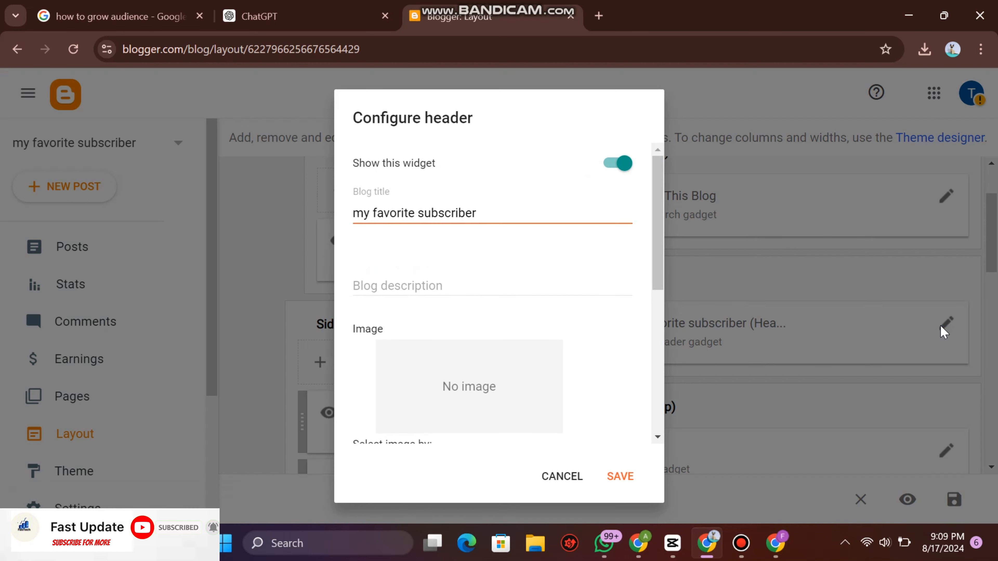
{"action": "left_click", "coordinate": [511, 216]}
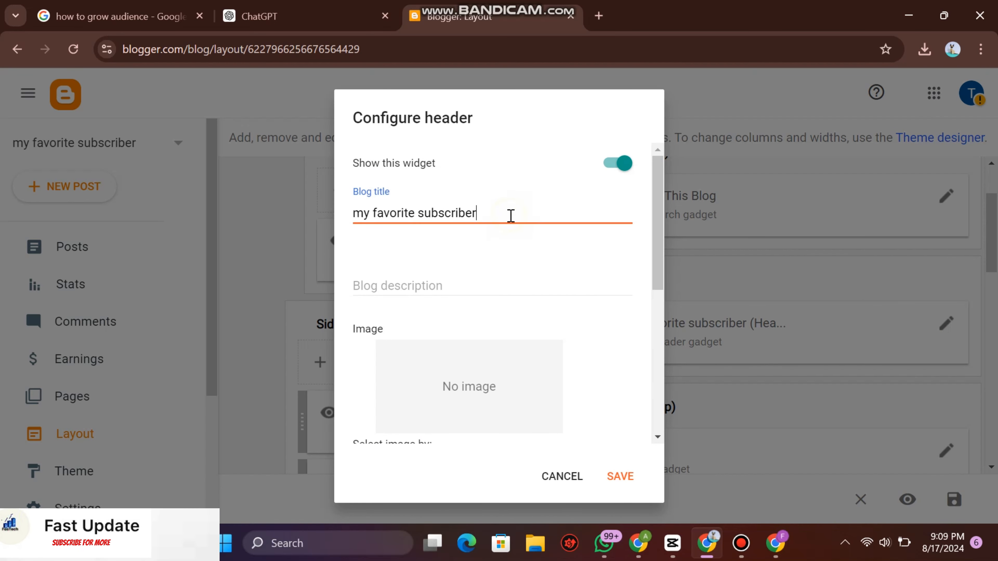
{"action": "scroll", "coordinate": [511, 216], "scroll_direction": "down", "scroll_amount": 2}
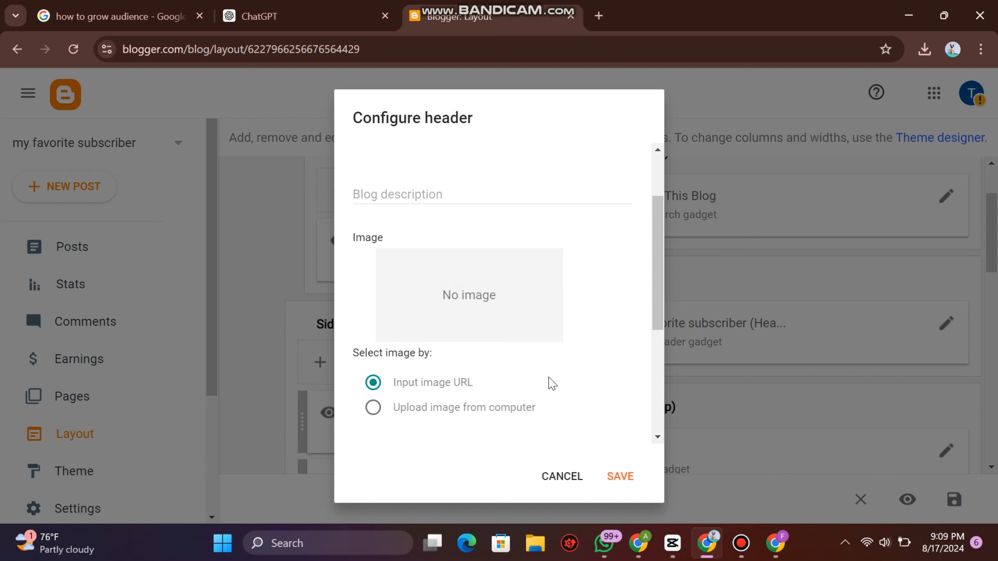
{"action": "scroll", "coordinate": [519, 312], "scroll_direction": "up", "scroll_amount": 2}
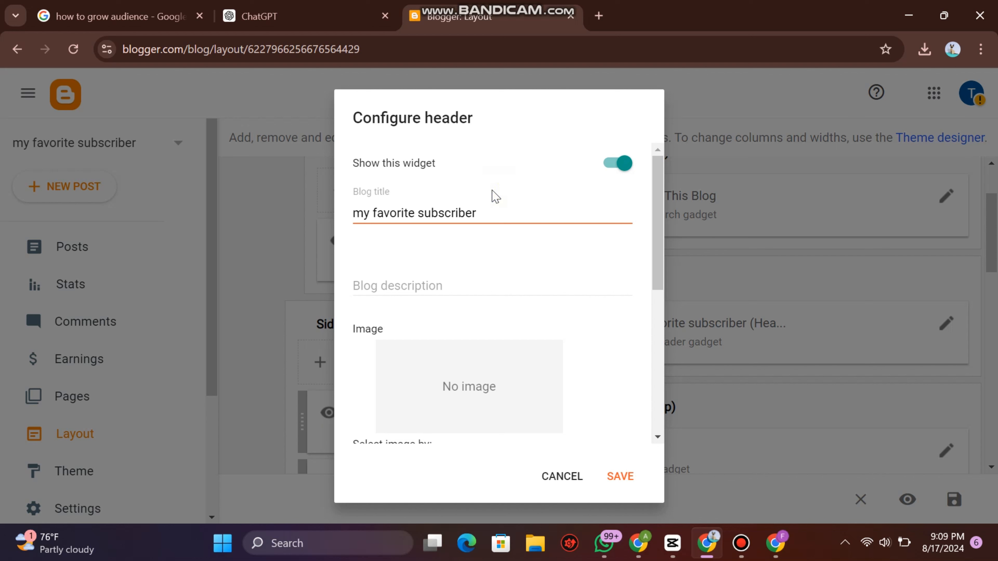
{"action": "left_click", "coordinate": [494, 213]}
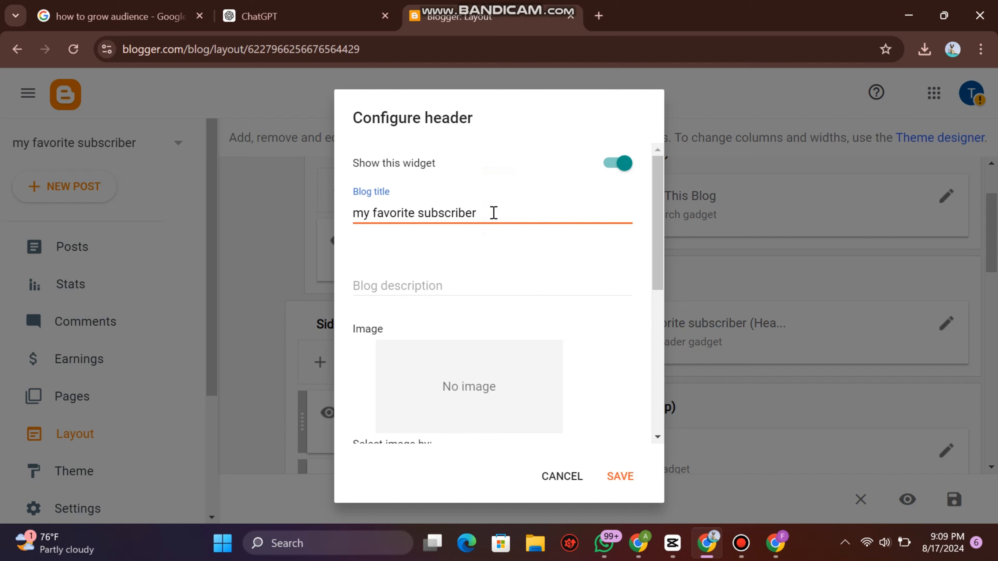
{"action": "left_click", "coordinate": [620, 486]}
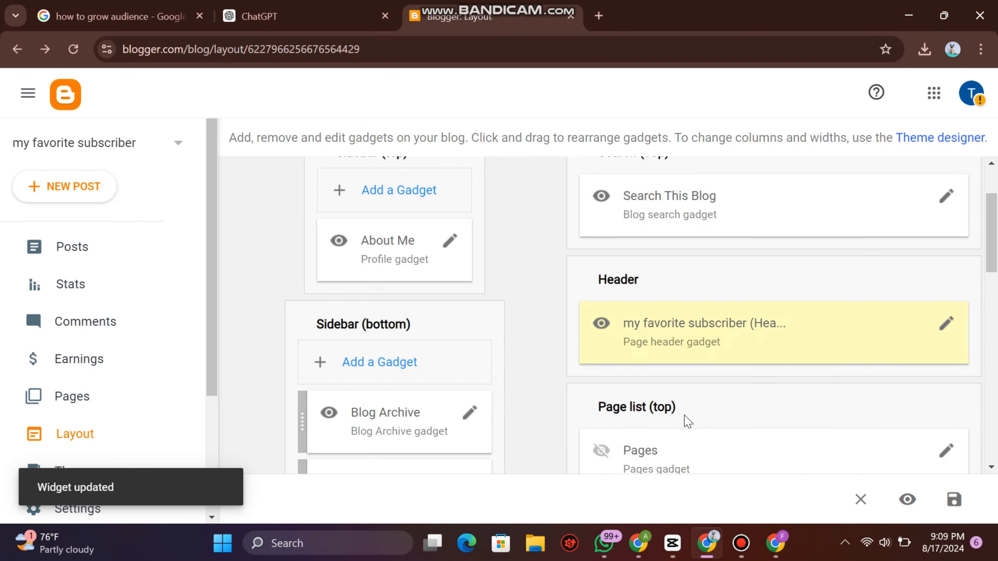
- Review and save the Pages gadget's page list configuration, and look over the AdSense gadgets in the Ads section
{"action": "scroll", "coordinate": [684, 417], "scroll_direction": "down", "scroll_amount": 3}
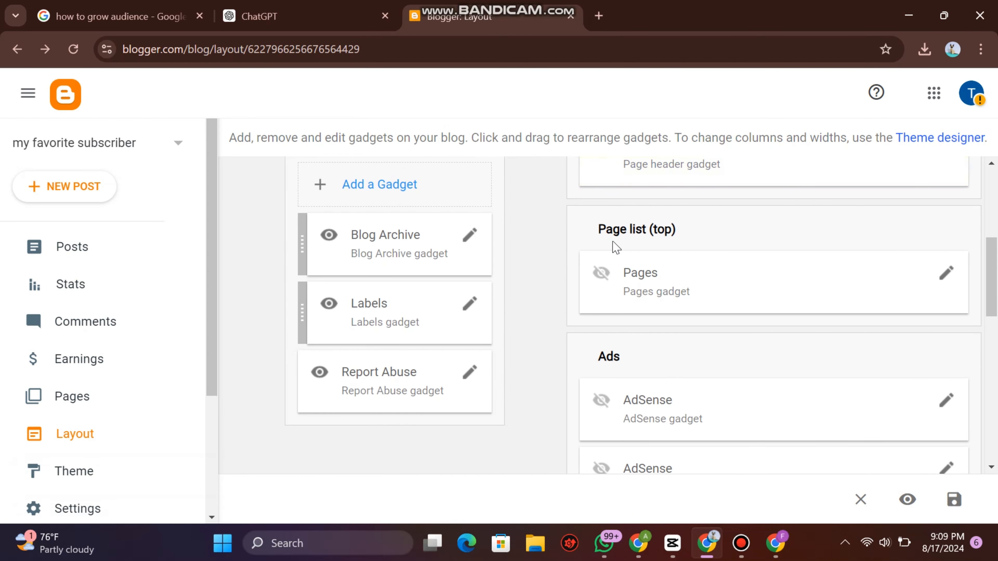
{"action": "left_click", "coordinate": [947, 278]}
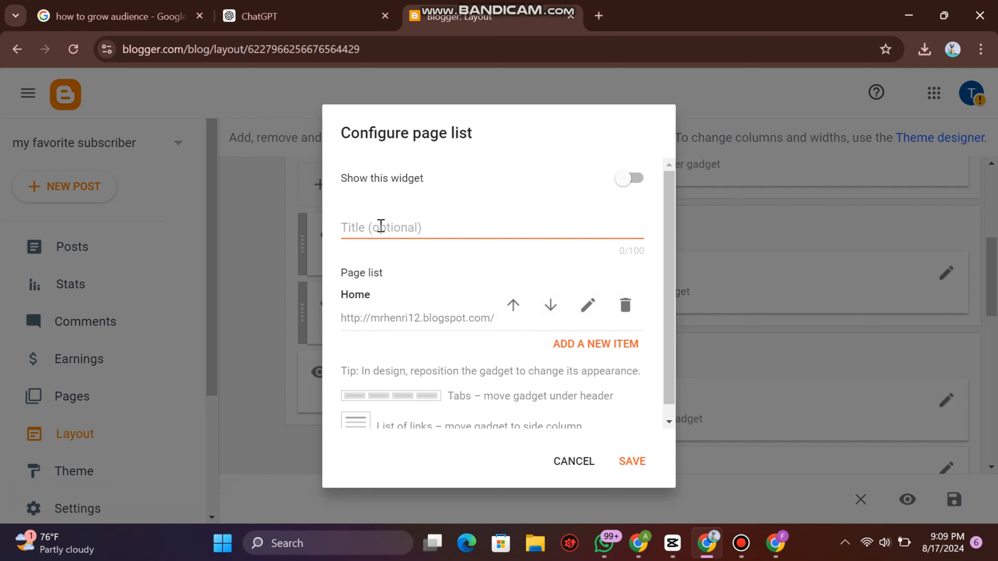
{"action": "scroll", "coordinate": [463, 311], "scroll_direction": "down", "scroll_amount": 1}
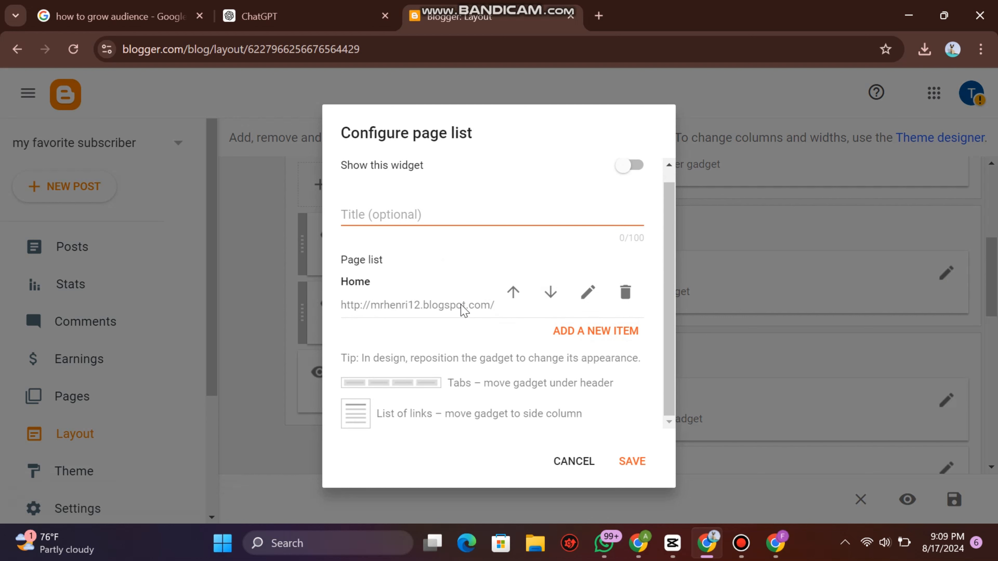
{"action": "left_click", "coordinate": [625, 463]}
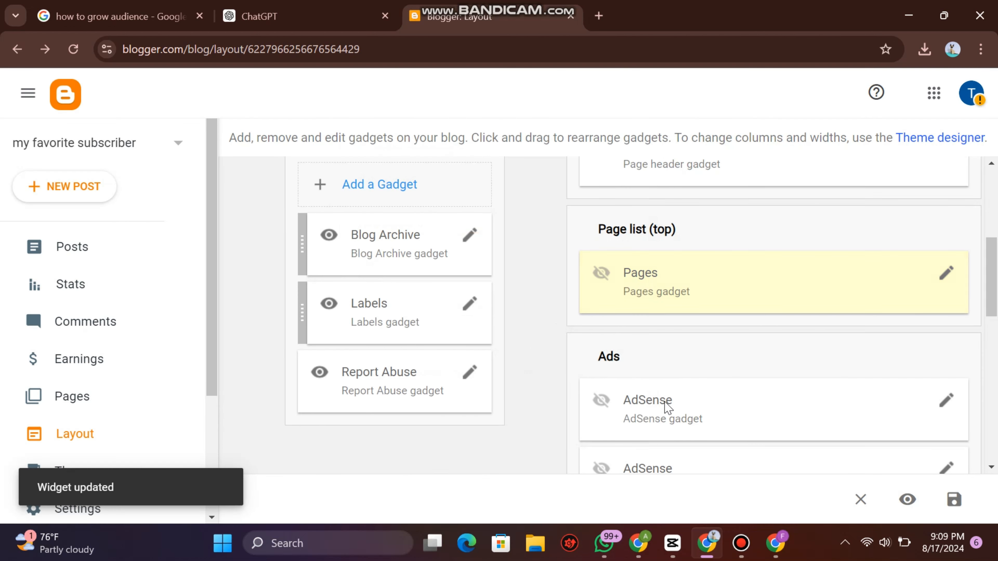
{"action": "scroll", "coordinate": [665, 407], "scroll_direction": "down", "scroll_amount": 5}
{"action": "scroll", "coordinate": [668, 408], "scroll_direction": "up", "scroll_amount": 3}
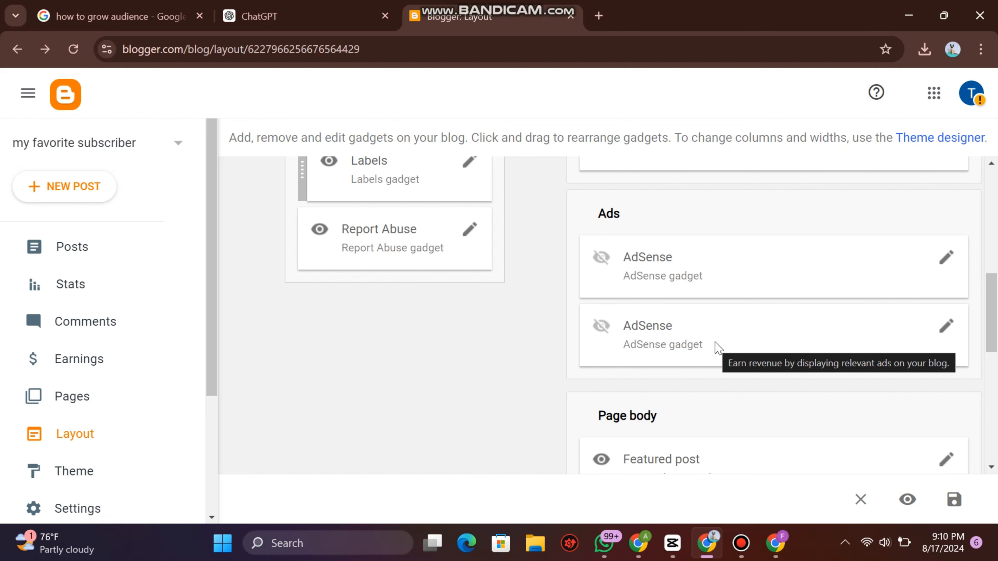
- Look through the layout's page body, footer and sidebar sections to examine their gadgets
{"action": "scroll", "coordinate": [718, 348], "scroll_direction": "down", "scroll_amount": 2}
{"action": "scroll", "coordinate": [718, 348], "scroll_direction": "down", "scroll_amount": 3}
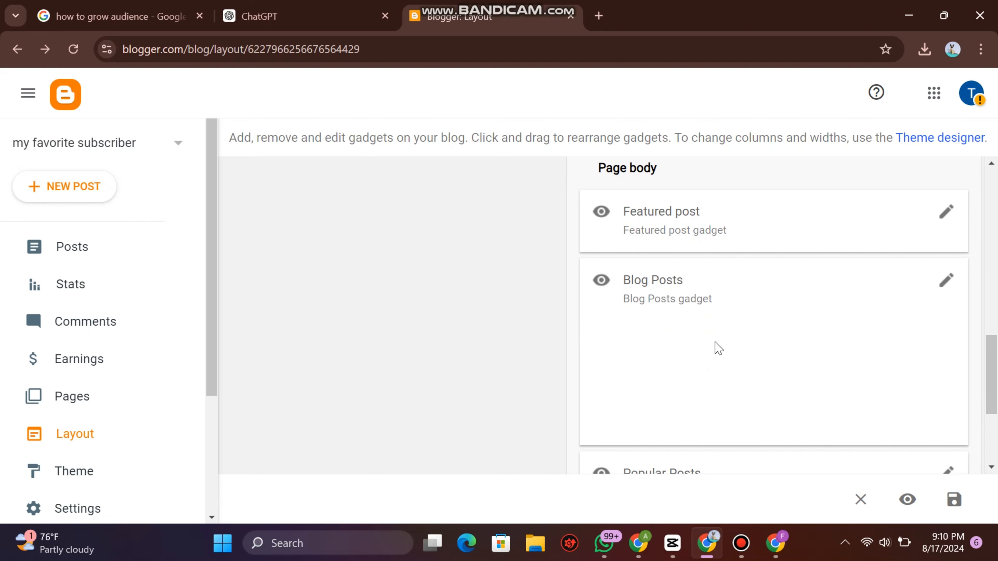
{"action": "scroll", "coordinate": [715, 342], "scroll_direction": "down", "scroll_amount": 1}
{"action": "scroll", "coordinate": [715, 342], "scroll_direction": "up", "scroll_amount": 1}
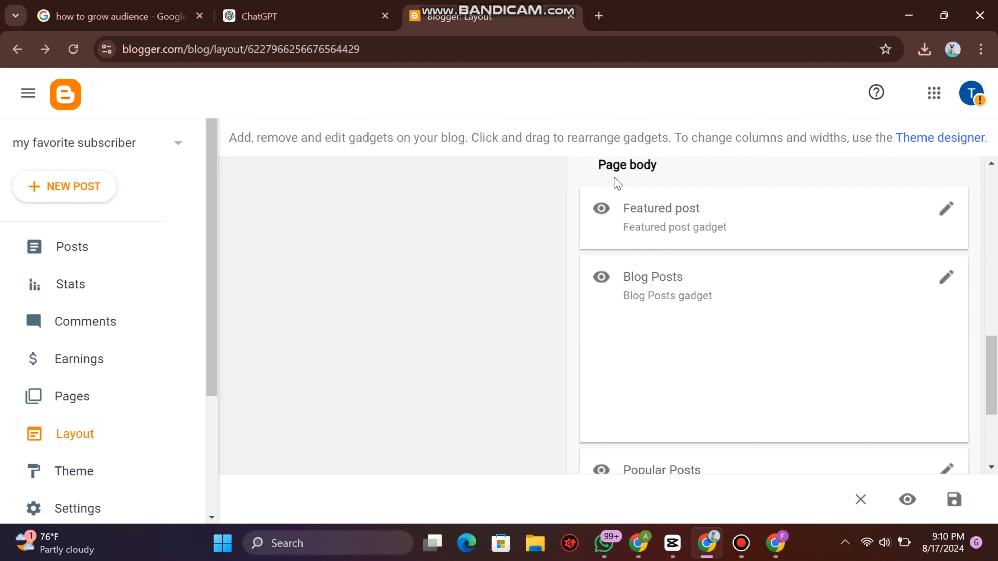
{"action": "scroll", "coordinate": [668, 209], "scroll_direction": "down", "scroll_amount": 5}
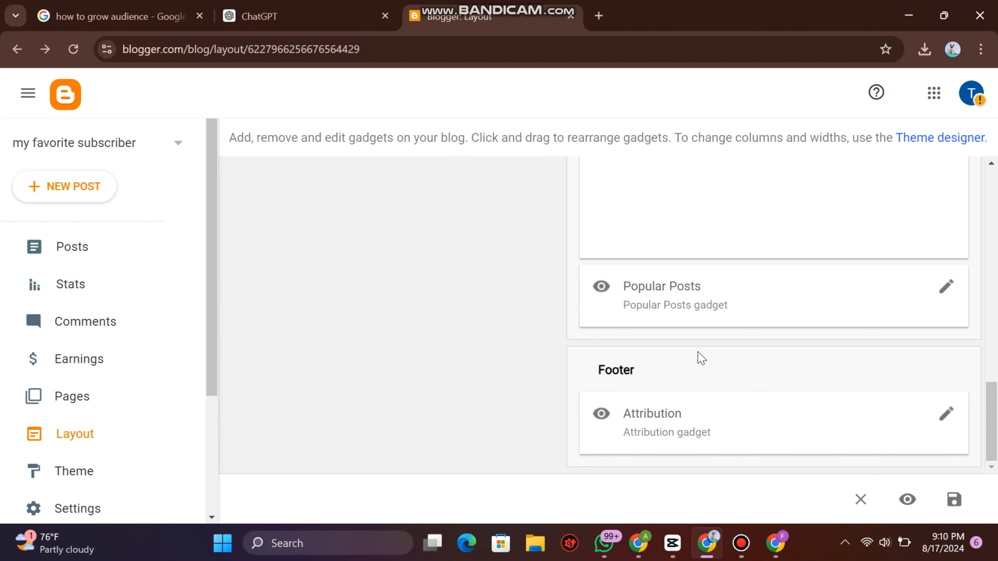
{"action": "scroll", "coordinate": [702, 358], "scroll_direction": "up", "scroll_amount": 18}
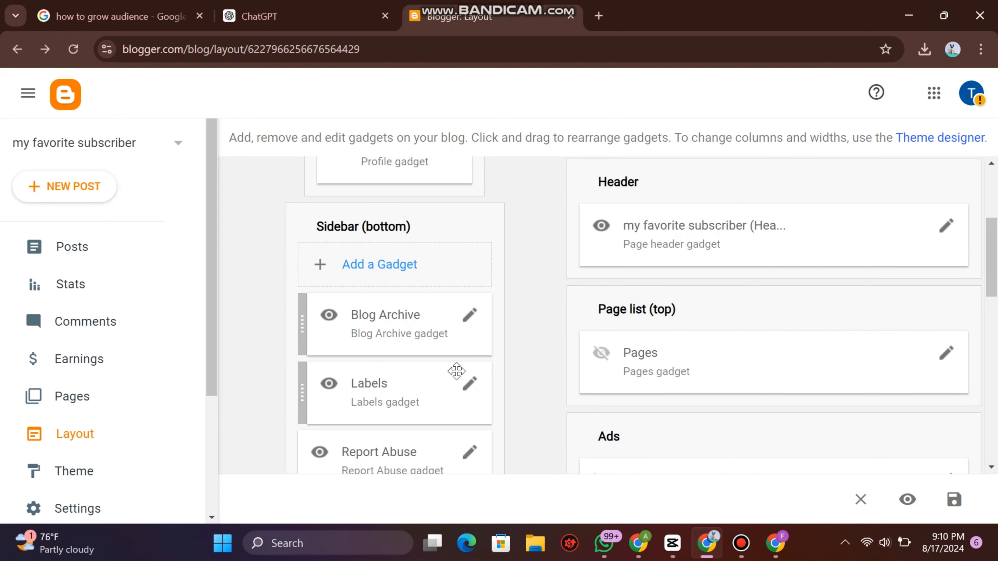
{"action": "scroll", "coordinate": [456, 371], "scroll_direction": "down", "scroll_amount": 1}
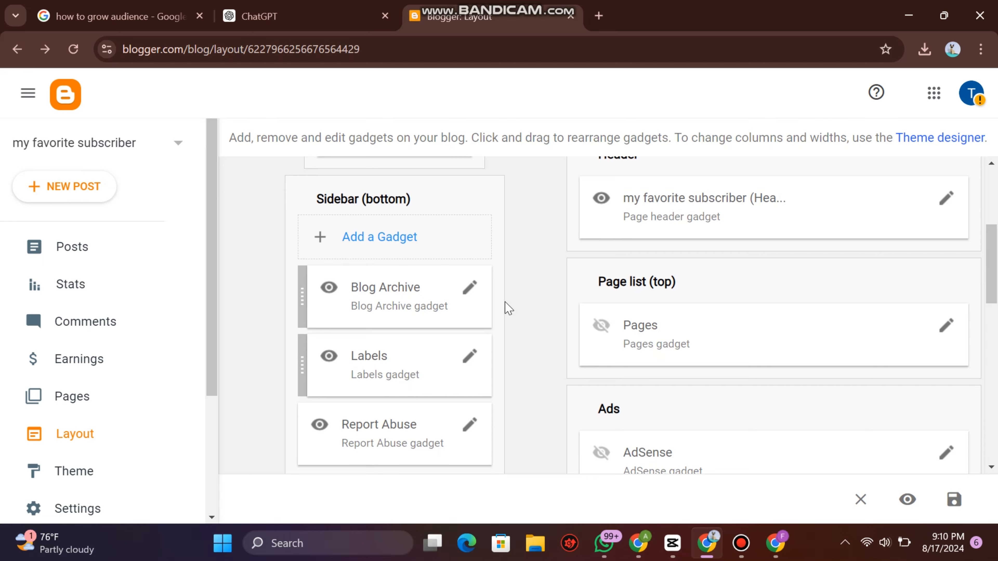
{"action": "scroll", "coordinate": [508, 309], "scroll_direction": "up", "scroll_amount": 5}
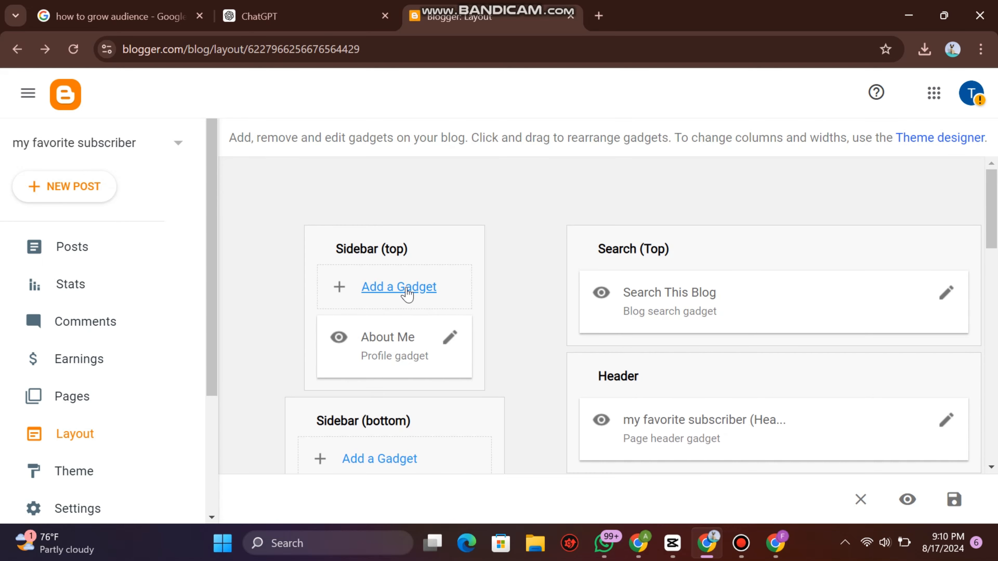
- Check the blog's pages and AdSense earnings sections, and start a new post from the posts list
{"action": "left_click", "coordinate": [71, 402]}
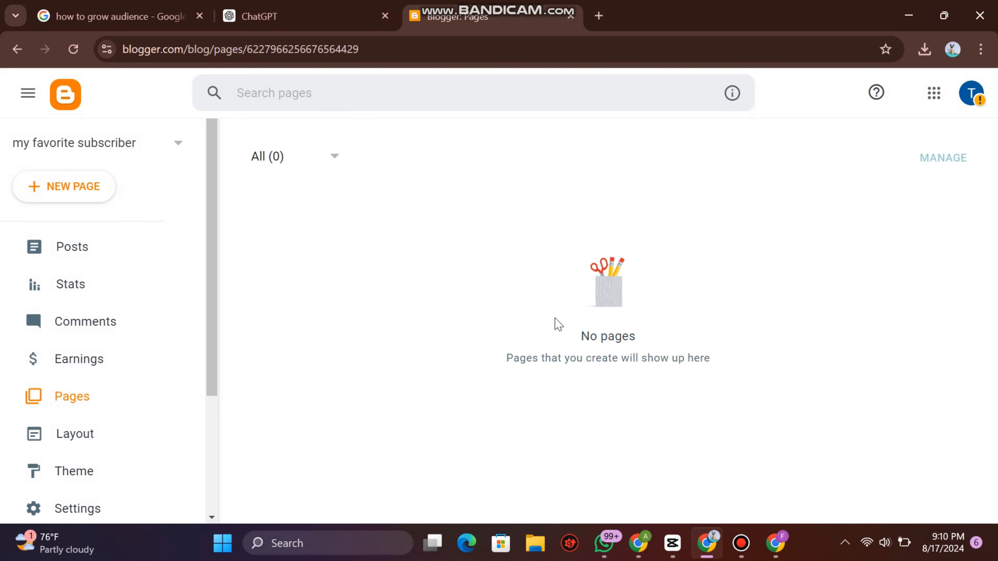
{"action": "left_click", "coordinate": [83, 373]}
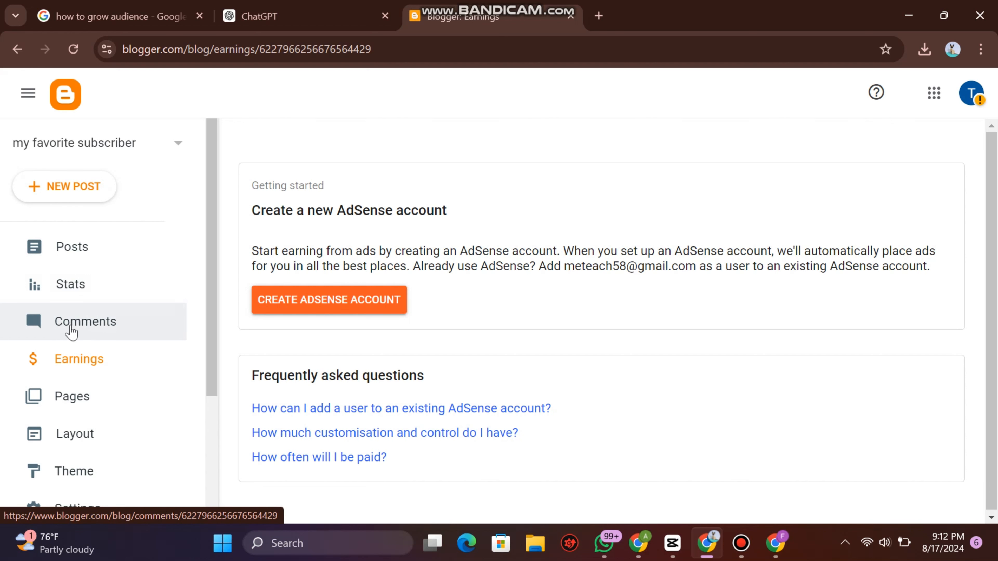
{"action": "left_click", "coordinate": [73, 248]}
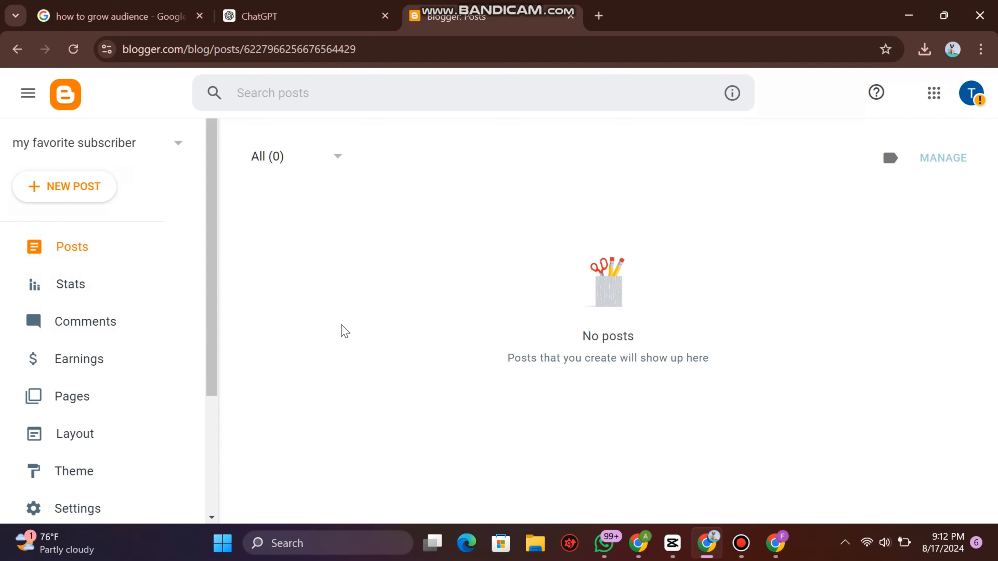
{"action": "left_click", "coordinate": [55, 186]}
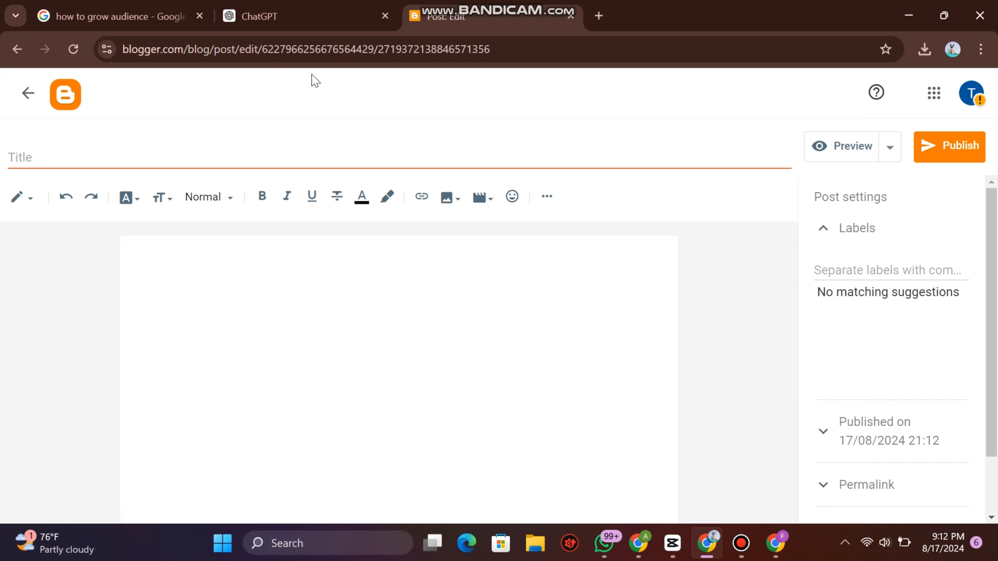
- Copy the opening sentence of ChatGPT's answer, "Growing your audience involves a mix of strategies tailored to your specific platform and goals.", into the Blogger post title
{"action": "left_click", "coordinate": [308, 17]}
{"action": "scroll", "coordinate": [387, 160], "scroll_direction": "up", "scroll_amount": 3}
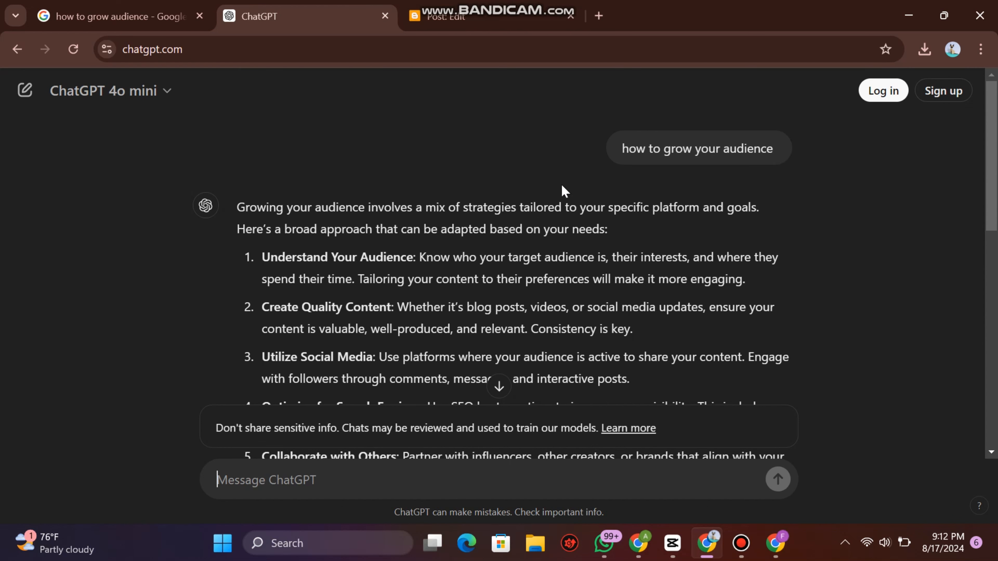
{"action": "scroll", "coordinate": [411, 230], "scroll_direction": "down", "scroll_amount": 2}
{"action": "scroll", "coordinate": [411, 232], "scroll_direction": "up", "scroll_amount": 2}
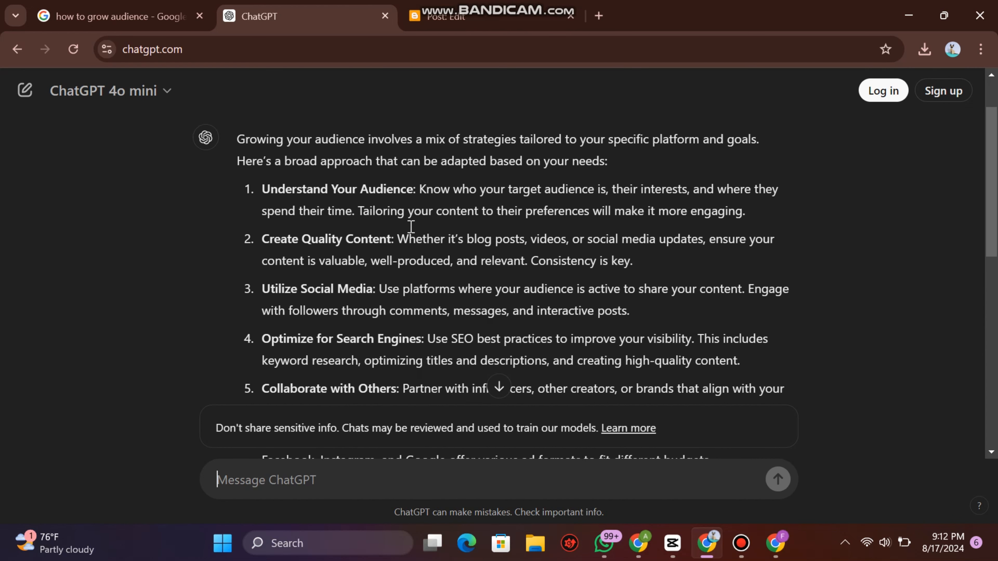
{"action": "scroll", "coordinate": [315, 232], "scroll_direction": "down", "scroll_amount": 10}
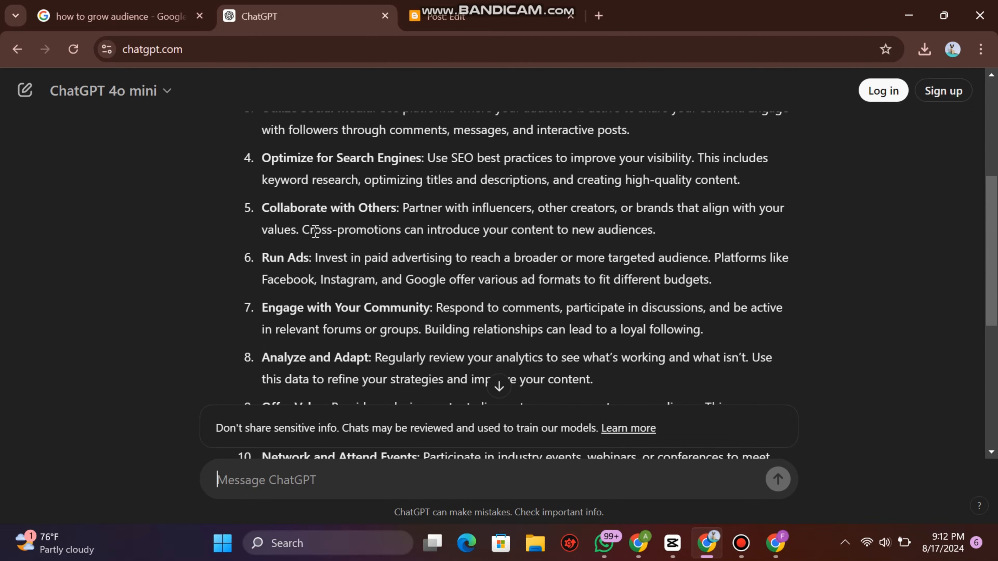
{"action": "scroll", "coordinate": [316, 234], "scroll_direction": "down", "scroll_amount": 3}
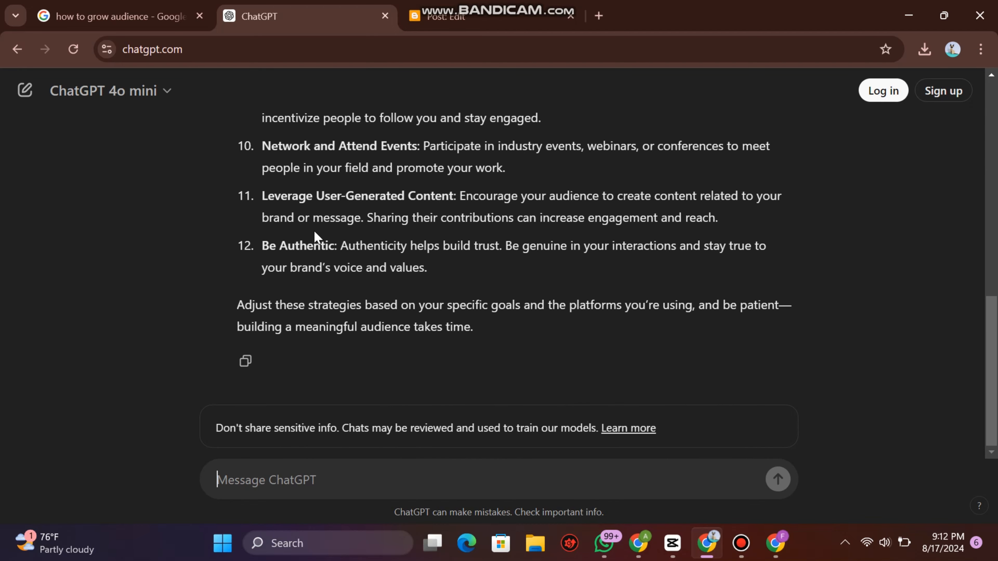
{"action": "scroll", "coordinate": [315, 234], "scroll_direction": "up", "scroll_amount": 14}
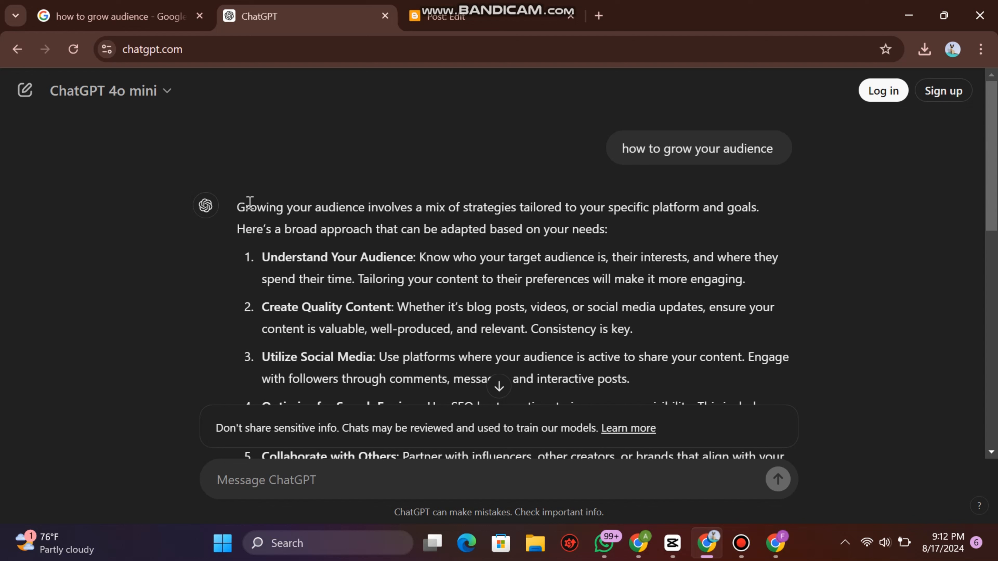
{"action": "left_click_drag", "start_coordinate": [233, 202], "coordinate": [778, 198]}
{"action": "key", "text": "ctrl+c"}
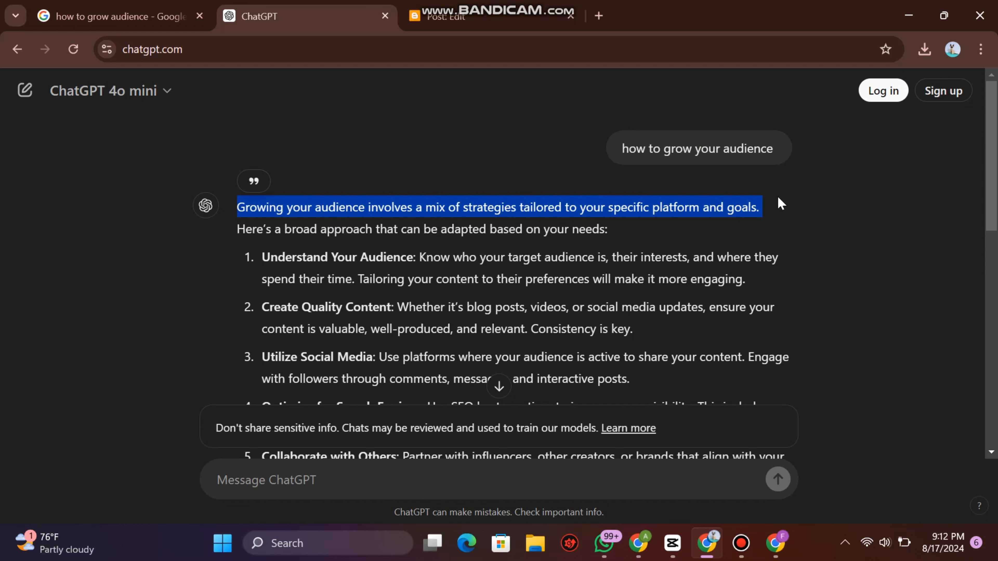
{"action": "left_click", "coordinate": [448, 16]}
{"action": "left_click", "coordinate": [69, 152]}
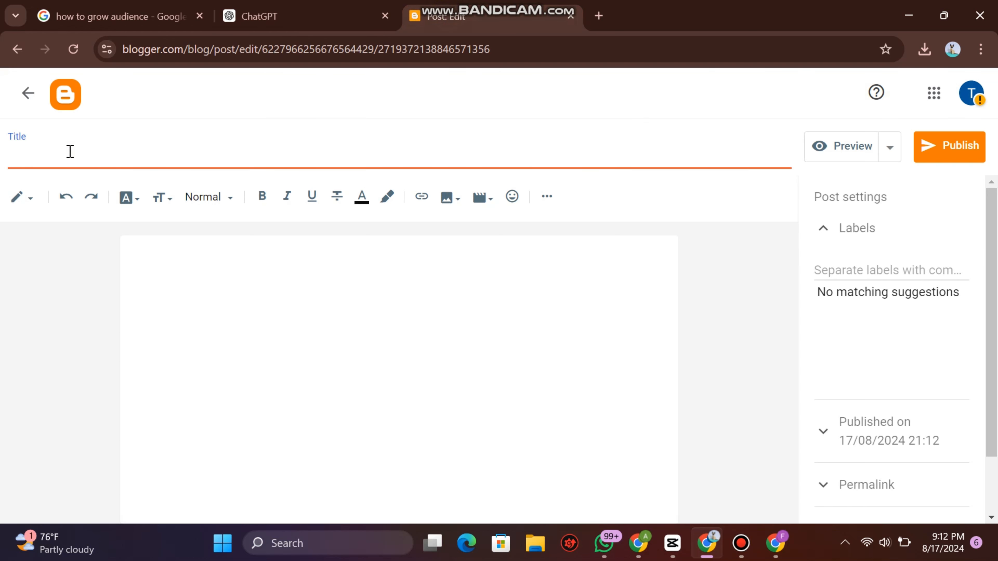
{"action": "key", "text": "ctrl+v"}
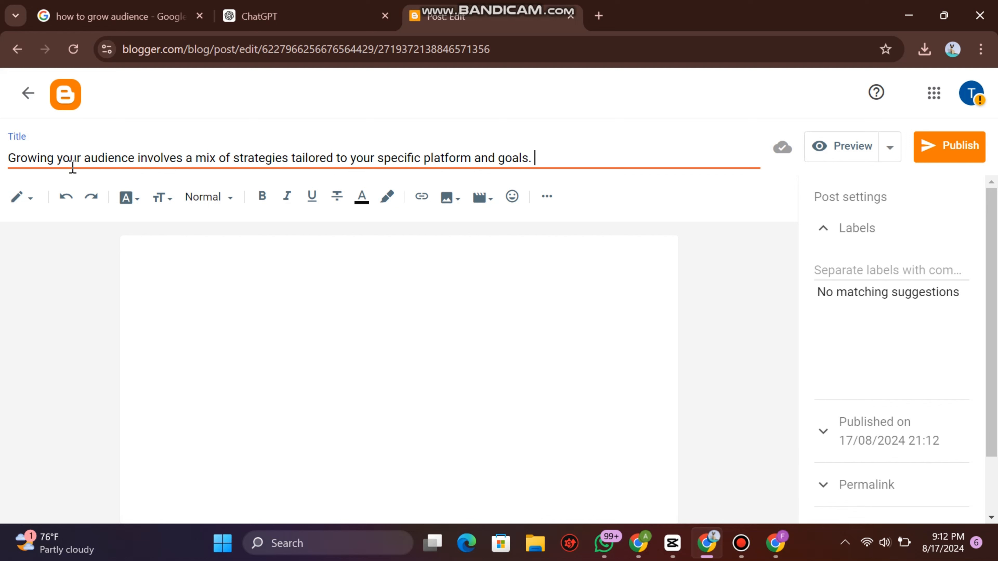
- Copy the numbered strategies and closing paragraph from ChatGPT's answer into the body of the Blogger post
{"action": "left_click", "coordinate": [300, 12]}
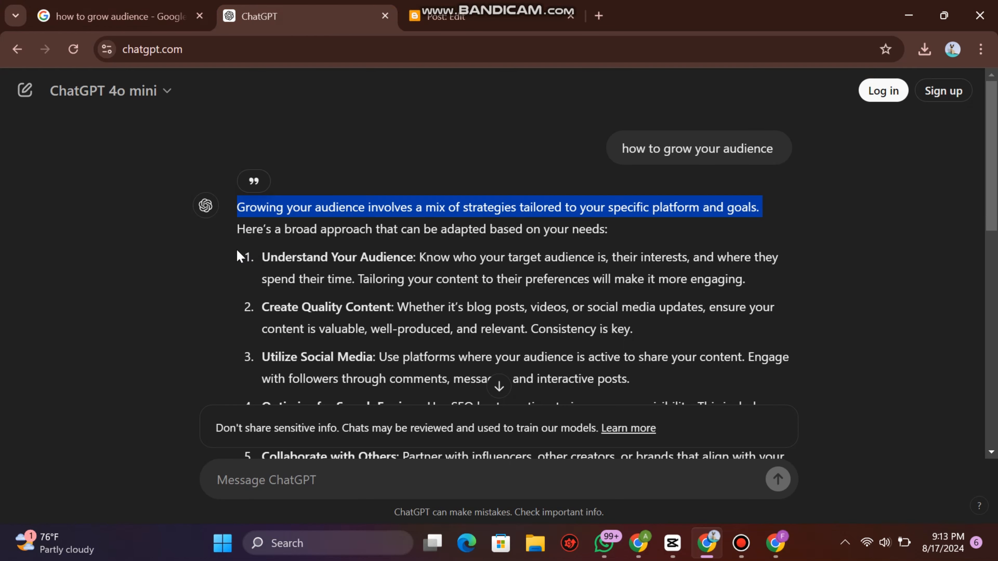
{"action": "left_click_drag", "start_coordinate": [237, 251], "coordinate": [721, 360]}
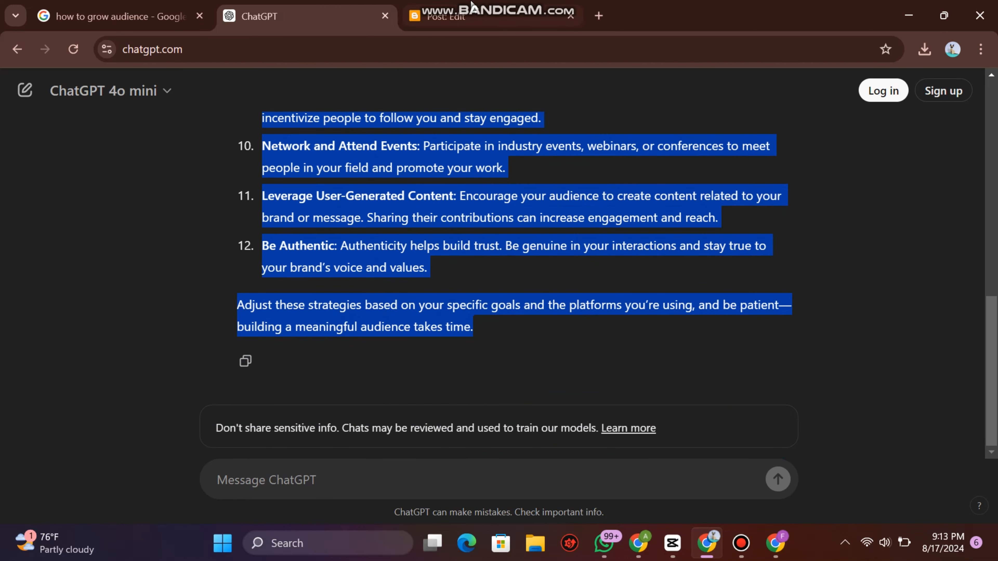
{"action": "mouse_move", "coordinate": [471, 2]}
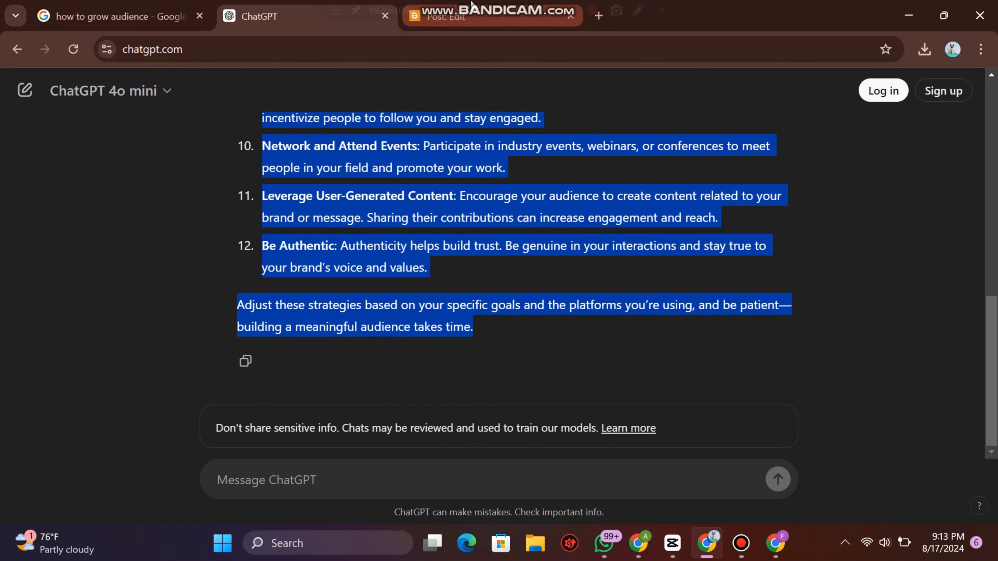
{"action": "left_click", "coordinate": [464, 23]}
{"action": "left_click", "coordinate": [261, 267]}
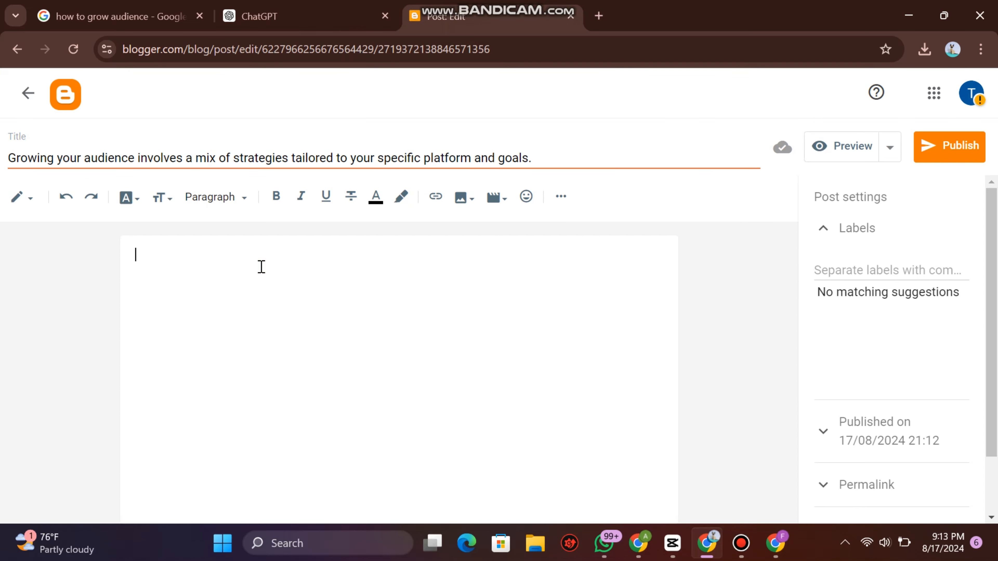
{"action": "key", "text": "ctrl+v"}
{"action": "scroll", "coordinate": [261, 267], "scroll_direction": "up", "scroll_amount": 7}
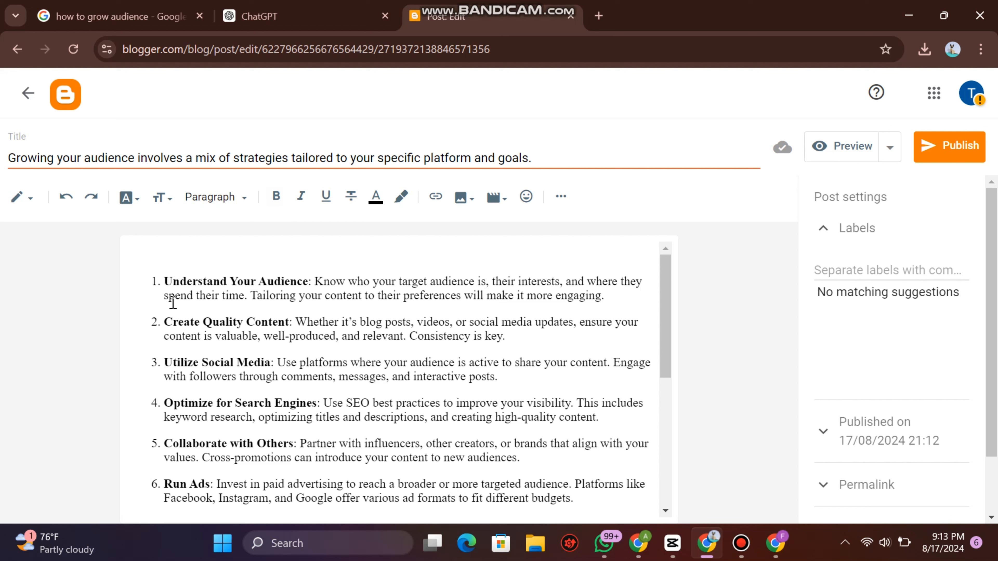
- Format the first list heading, "Understand Your Audience", as italic, underlined and red
{"action": "left_click_drag", "start_coordinate": [164, 283], "coordinate": [297, 288]}
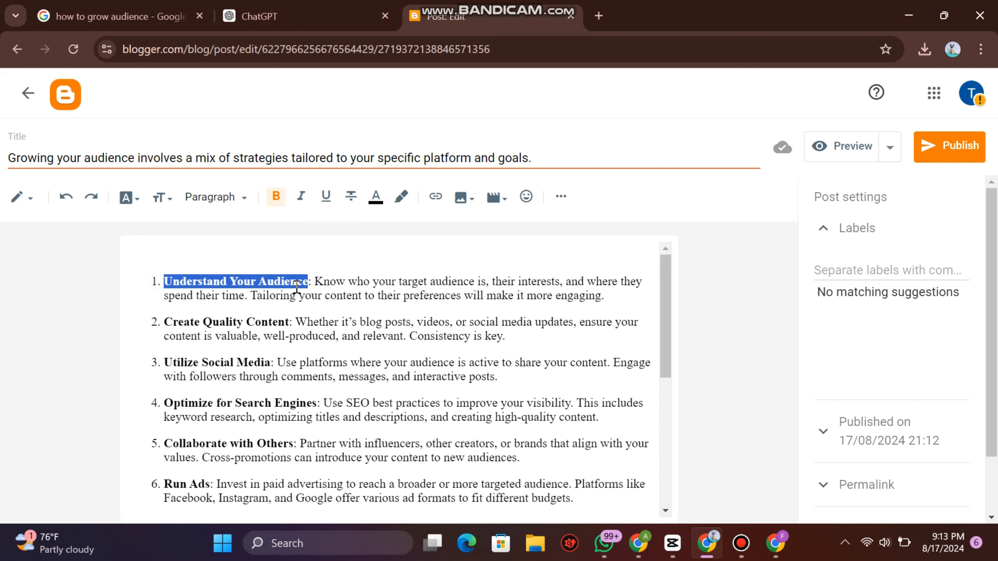
{"action": "left_click", "coordinate": [301, 200]}
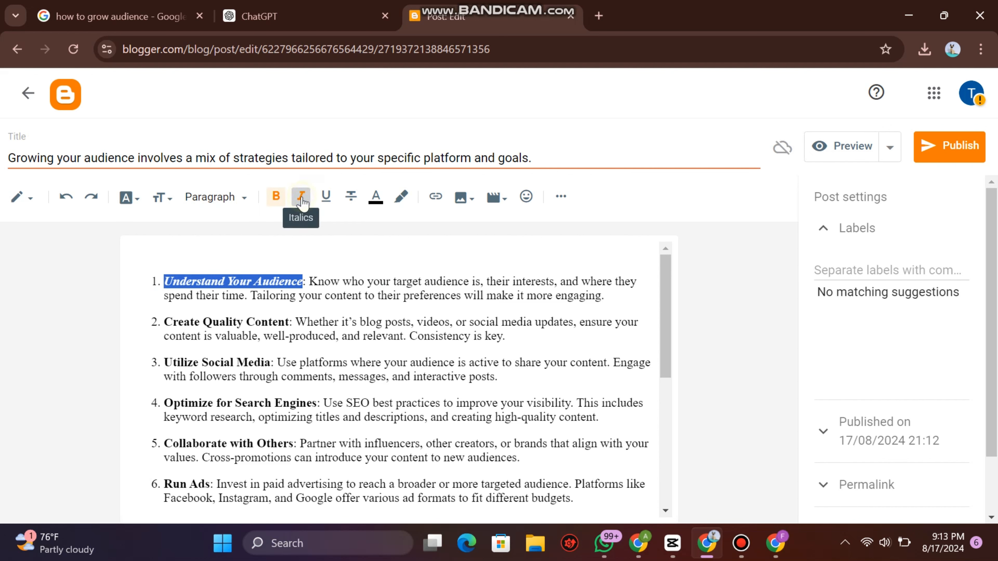
{"action": "left_click", "coordinate": [327, 198]}
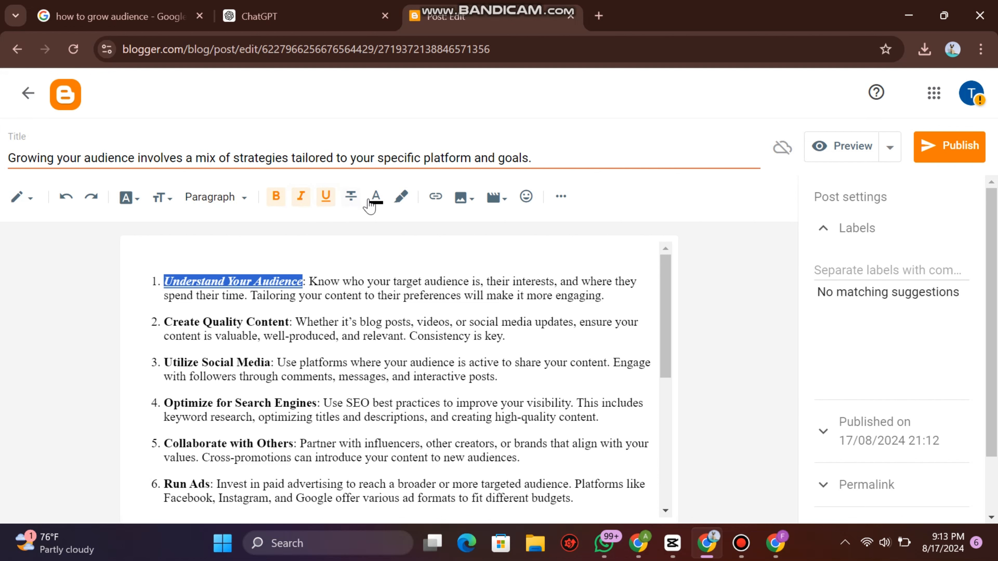
{"action": "left_click", "coordinate": [375, 203]}
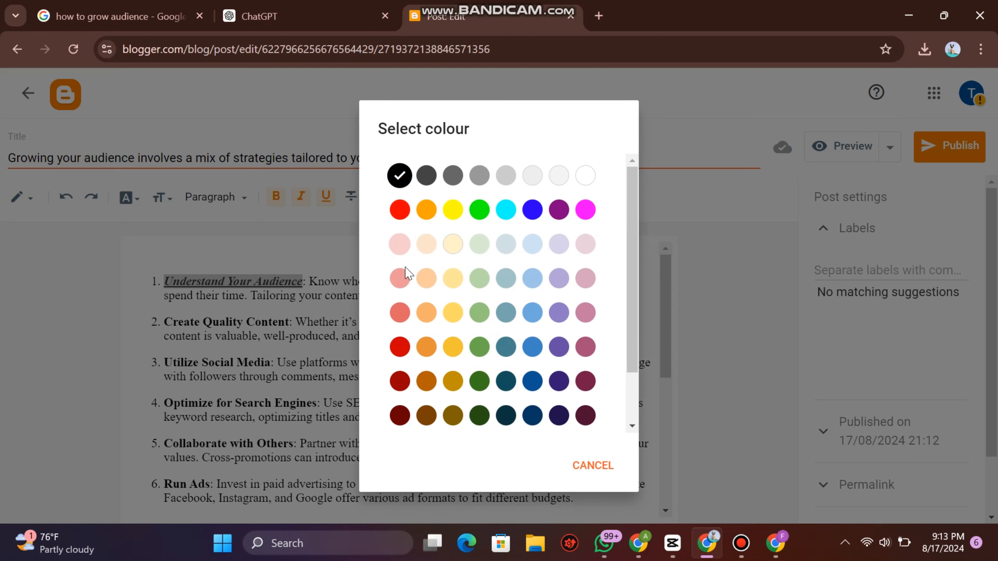
{"action": "left_click", "coordinate": [400, 210]}
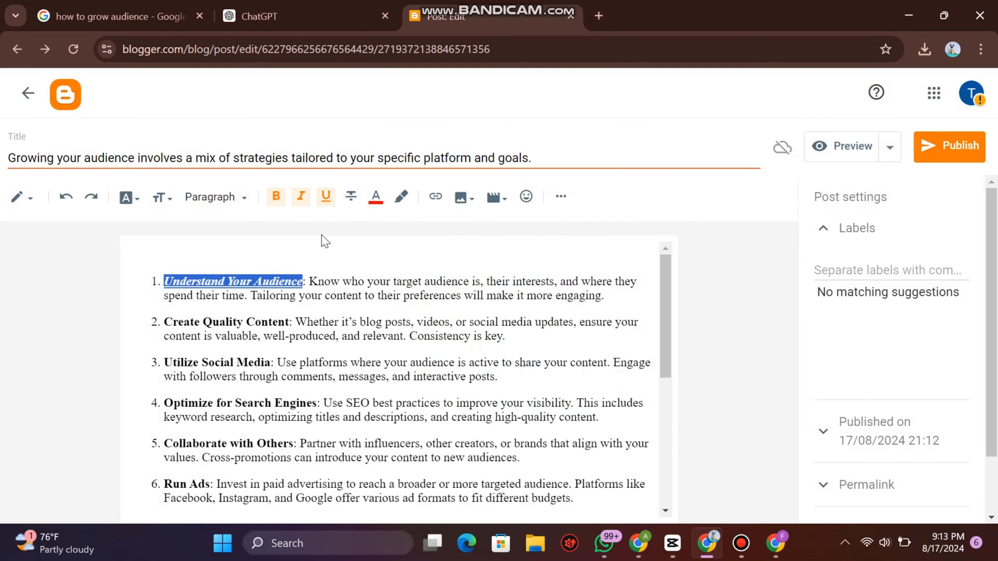
{"action": "left_click", "coordinate": [336, 244]}
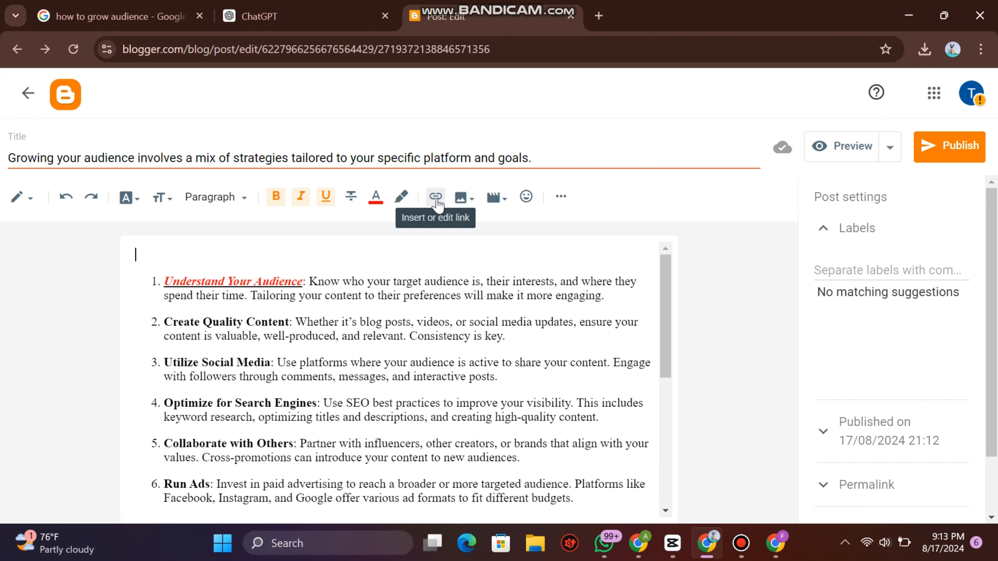
{"action": "left_click", "coordinate": [437, 198]}
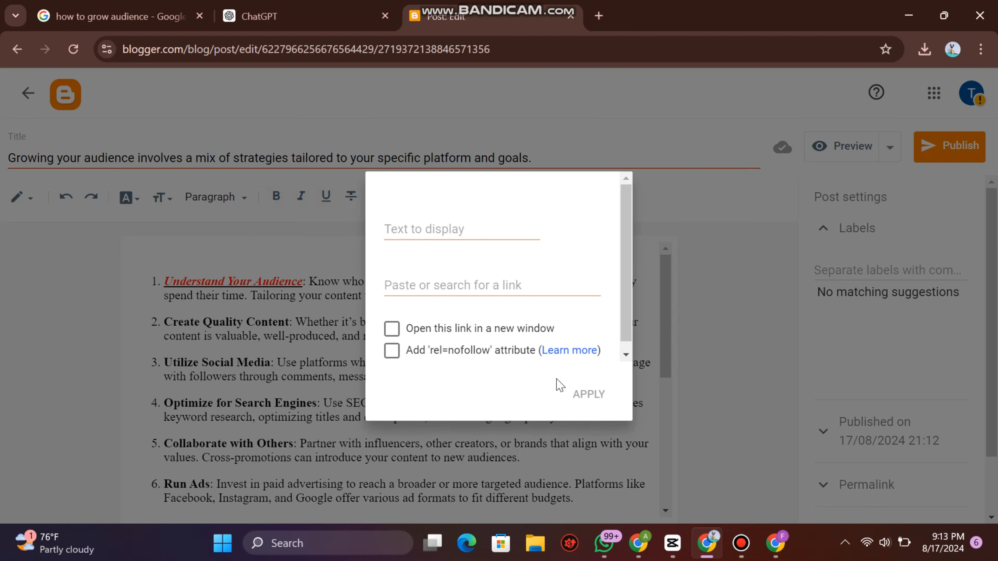
{"action": "left_click", "coordinate": [648, 349]}
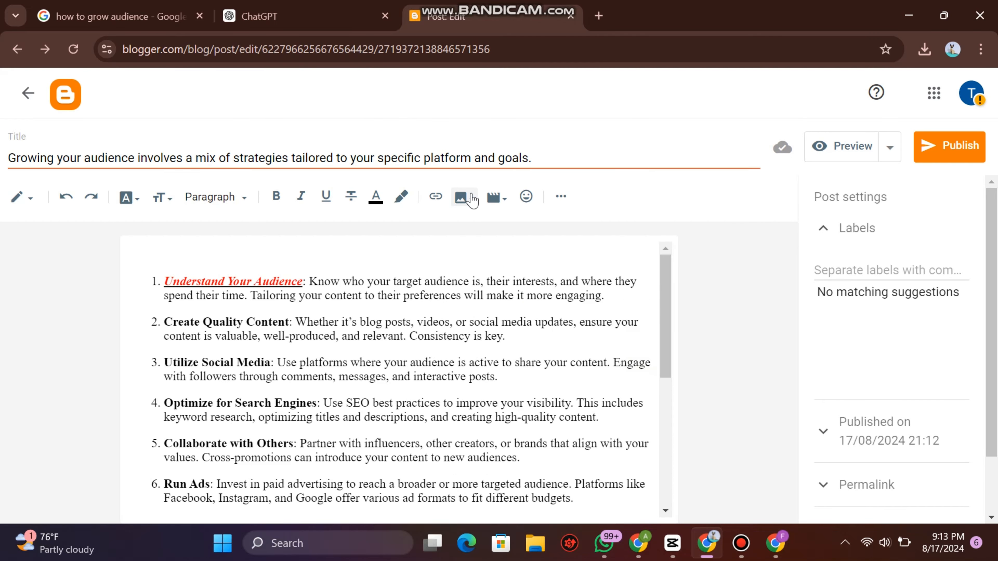
{"action": "left_click", "coordinate": [463, 196]}
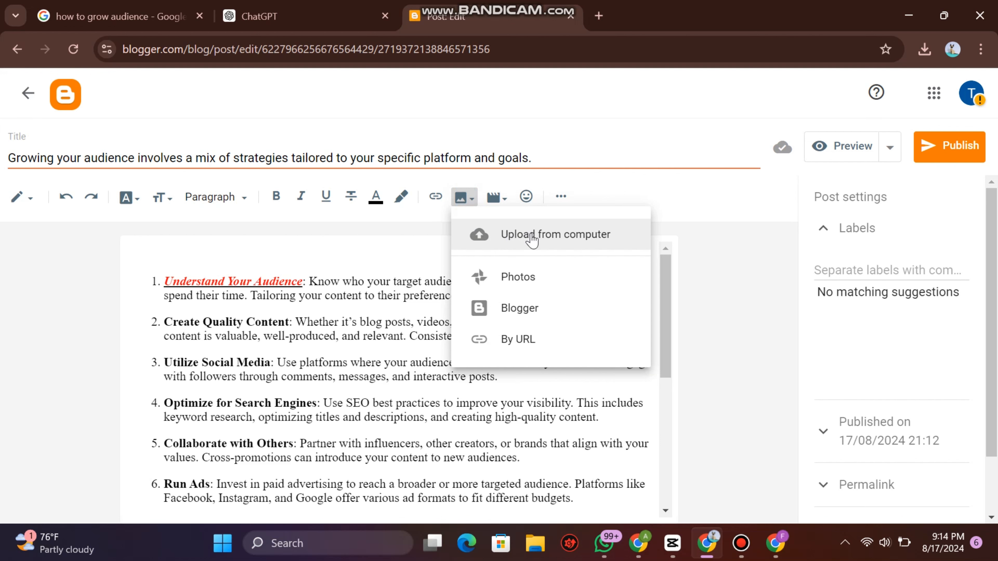
{"action": "left_click", "coordinate": [518, 320]}
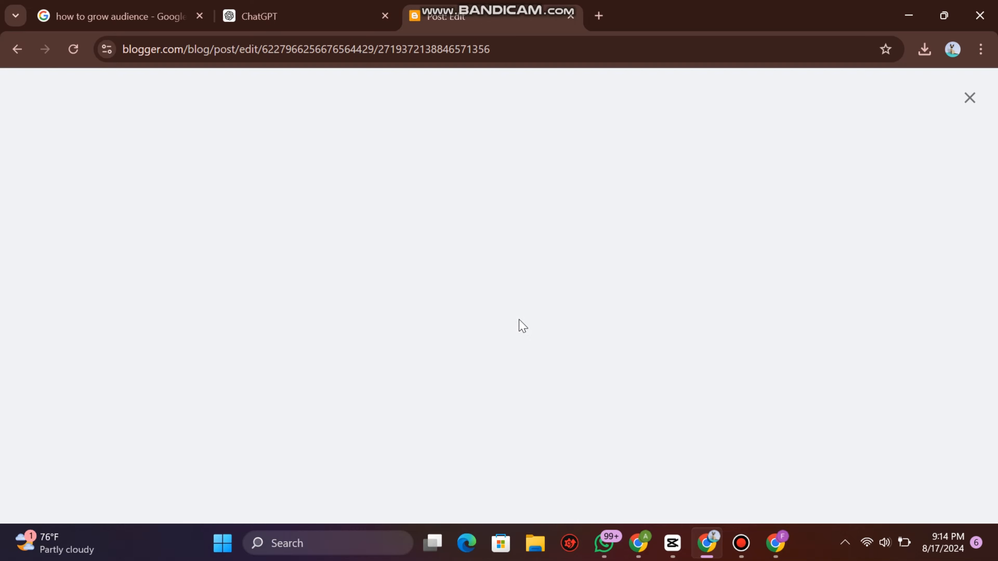
{"action": "left_click", "coordinate": [11, 49]}
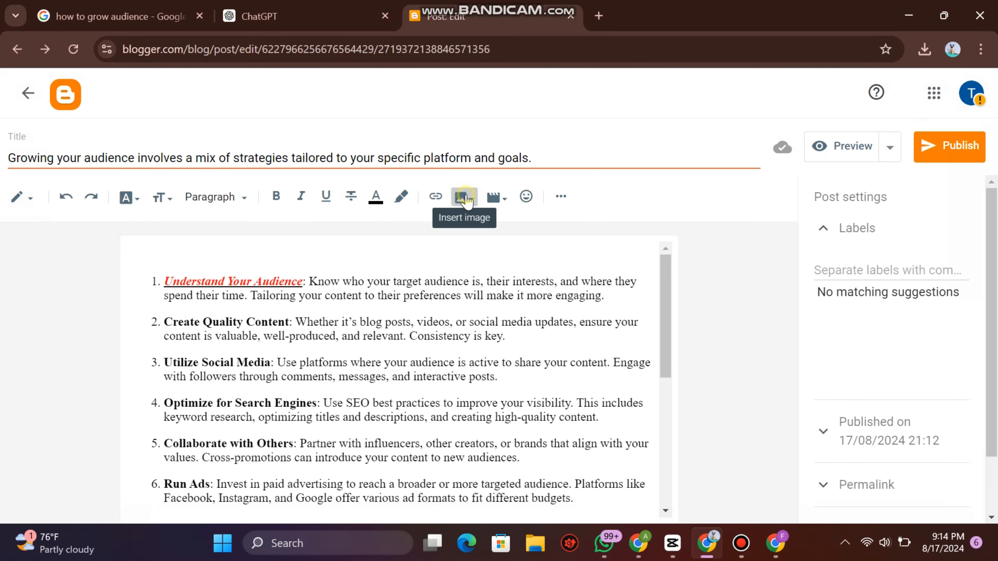
{"action": "left_click", "coordinate": [463, 197]}
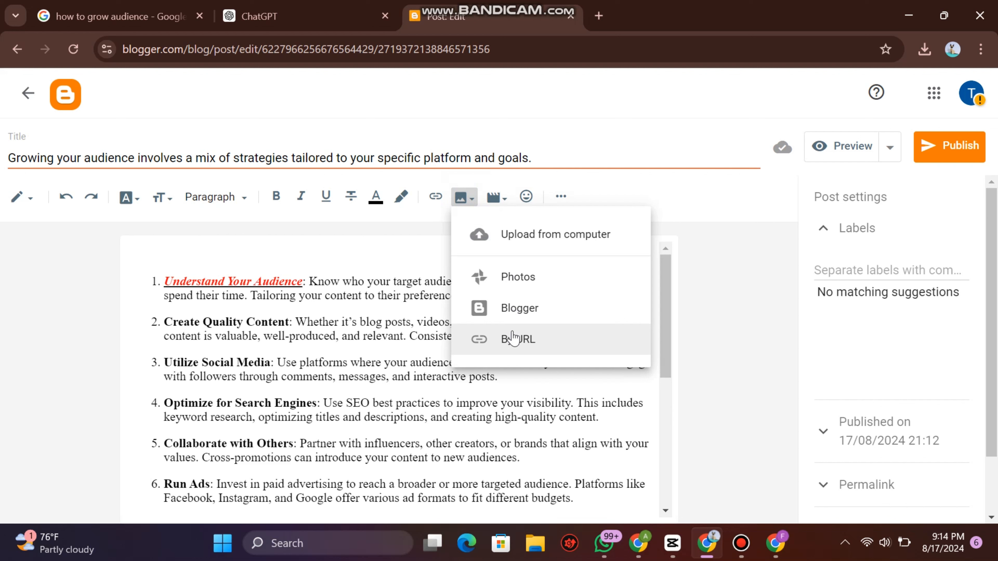
{"action": "left_click", "coordinate": [507, 239]}
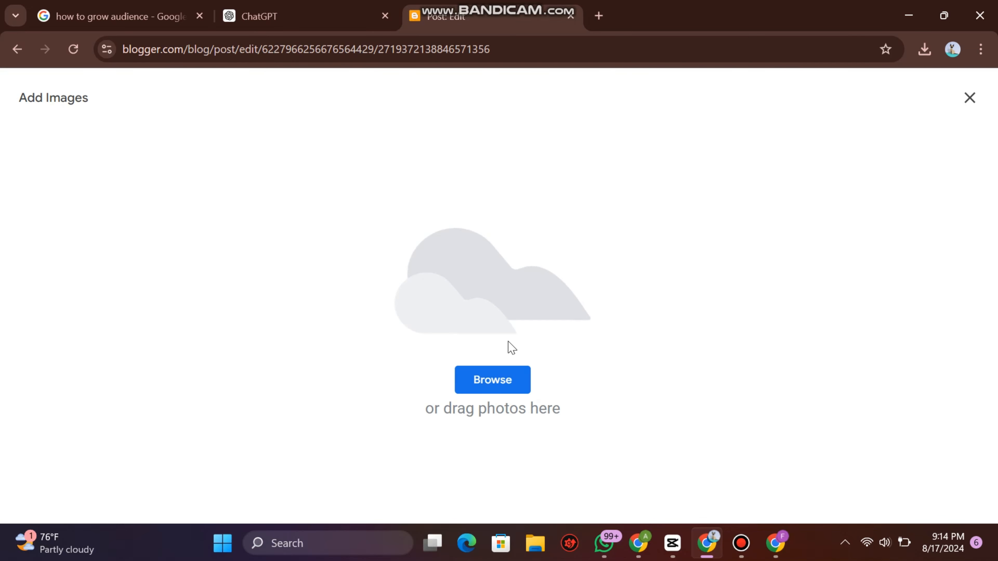
{"action": "left_click", "coordinate": [489, 382]}
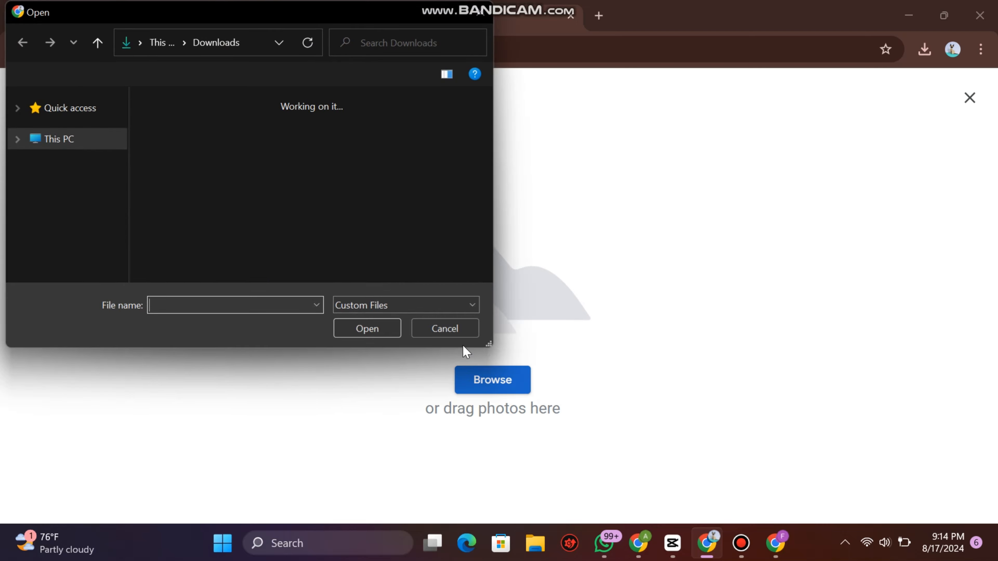
{"action": "left_click", "coordinate": [186, 185]}
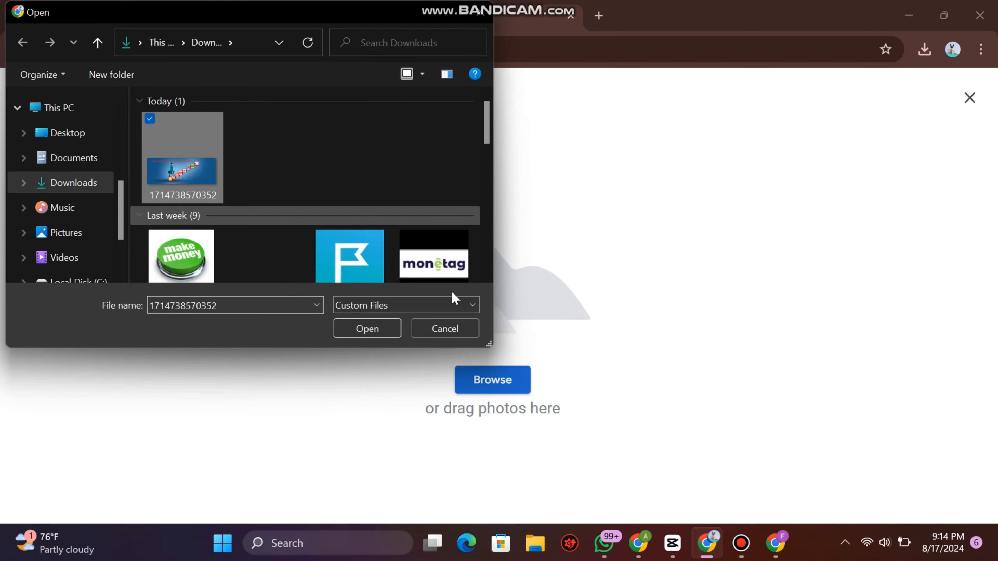
{"action": "left_click", "coordinate": [501, 381]}
{"action": "left_click", "coordinate": [367, 329]}
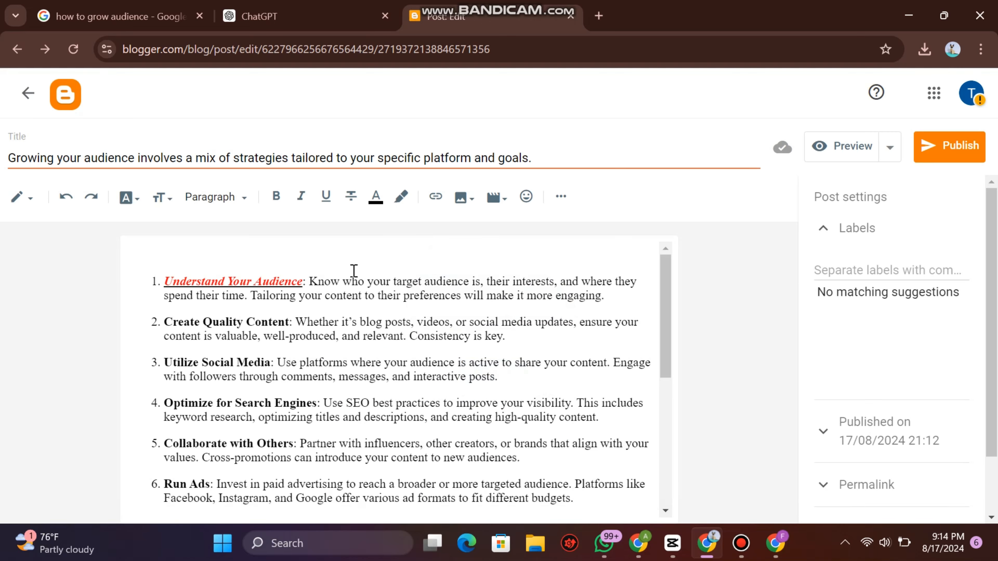
{"action": "scroll", "coordinate": [353, 270], "scroll_direction": "down", "scroll_amount": 5}
{"action": "scroll", "coordinate": [354, 271], "scroll_direction": "down", "scroll_amount": 2}
{"action": "scroll", "coordinate": [354, 270], "scroll_direction": "up", "scroll_amount": 5}
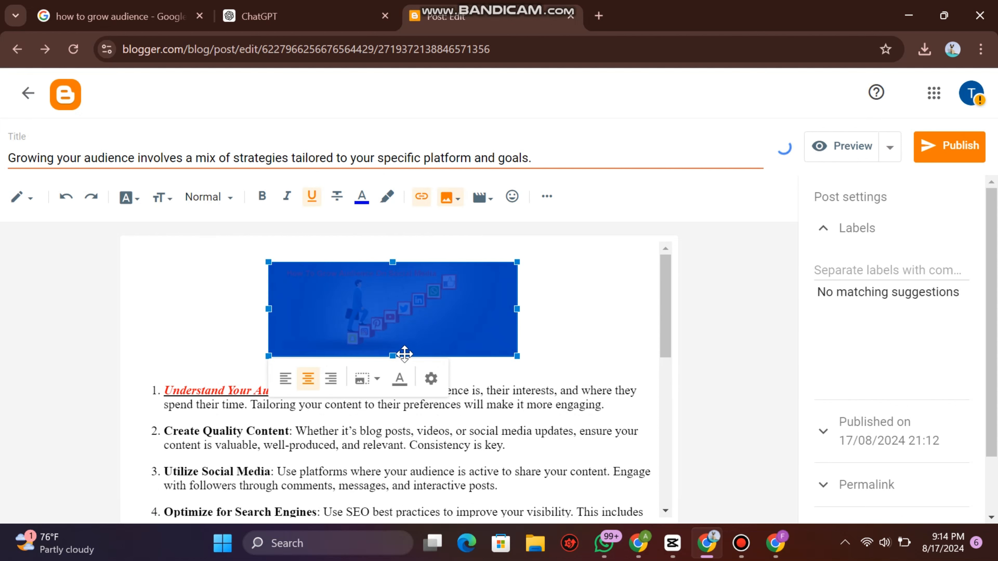
{"action": "left_click", "coordinate": [553, 335]}
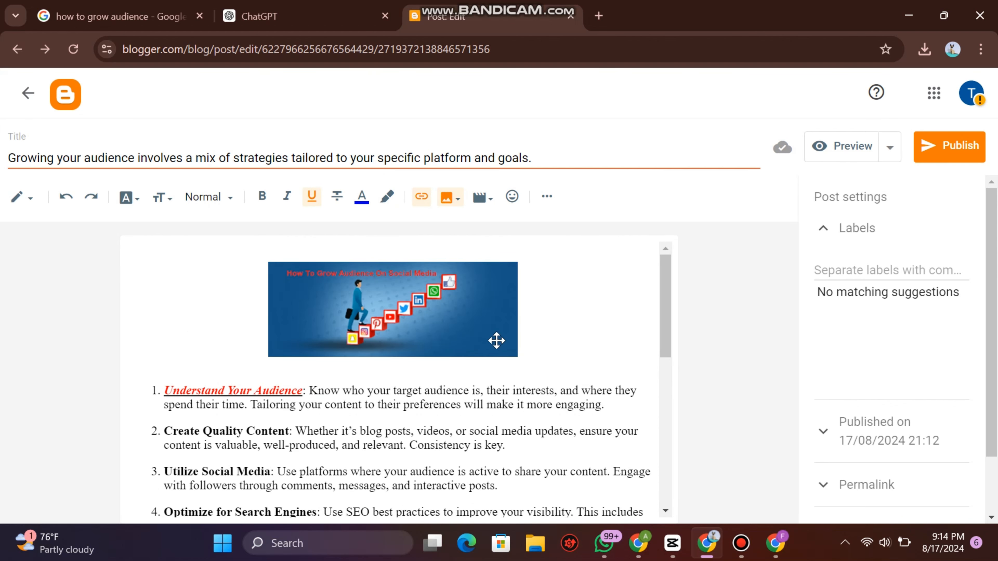
- Try right and left alignment on the inserted image, and return it to centre alignment
{"action": "left_click", "coordinate": [422, 326]}
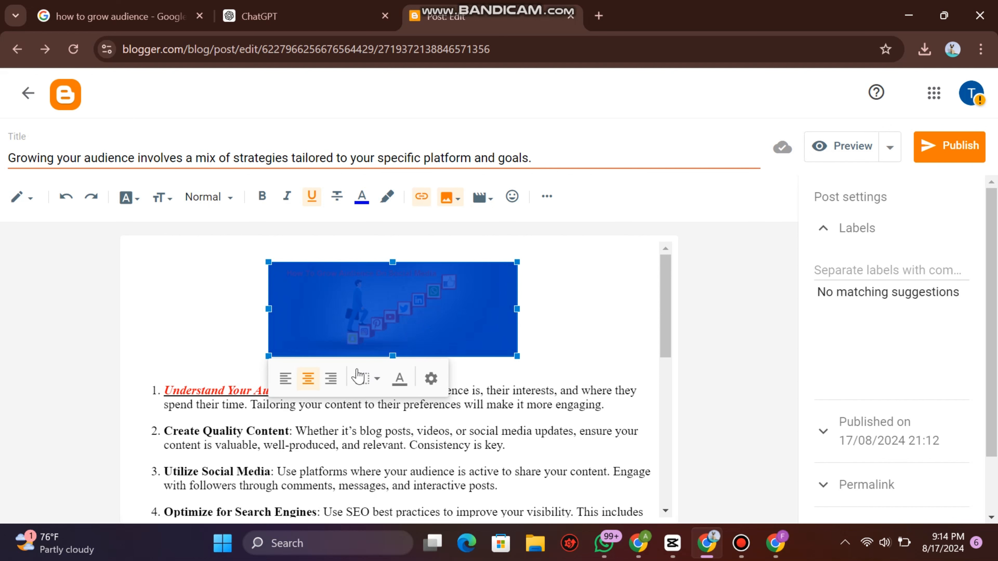
{"action": "left_click", "coordinate": [330, 377]}
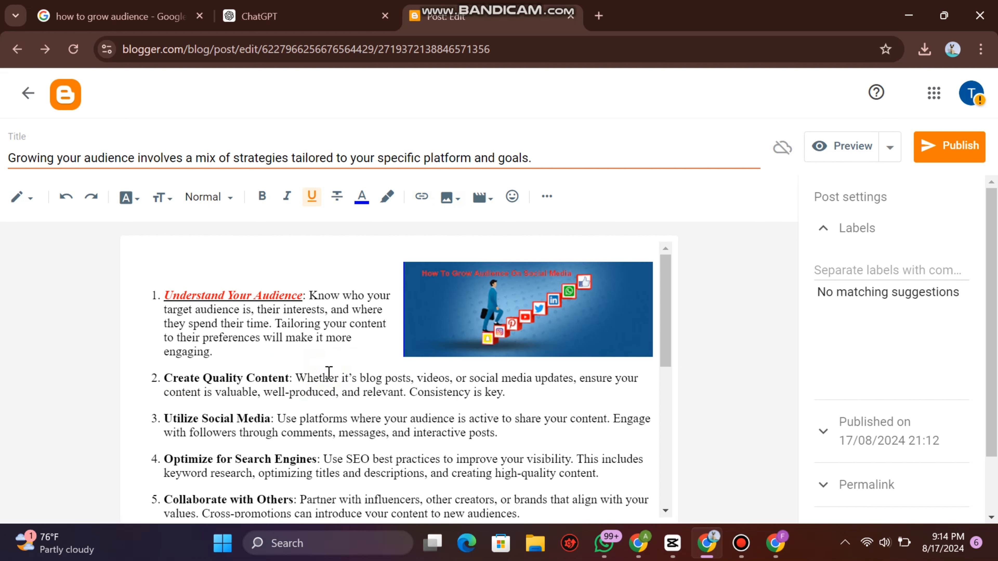
{"action": "left_click", "coordinate": [475, 346]}
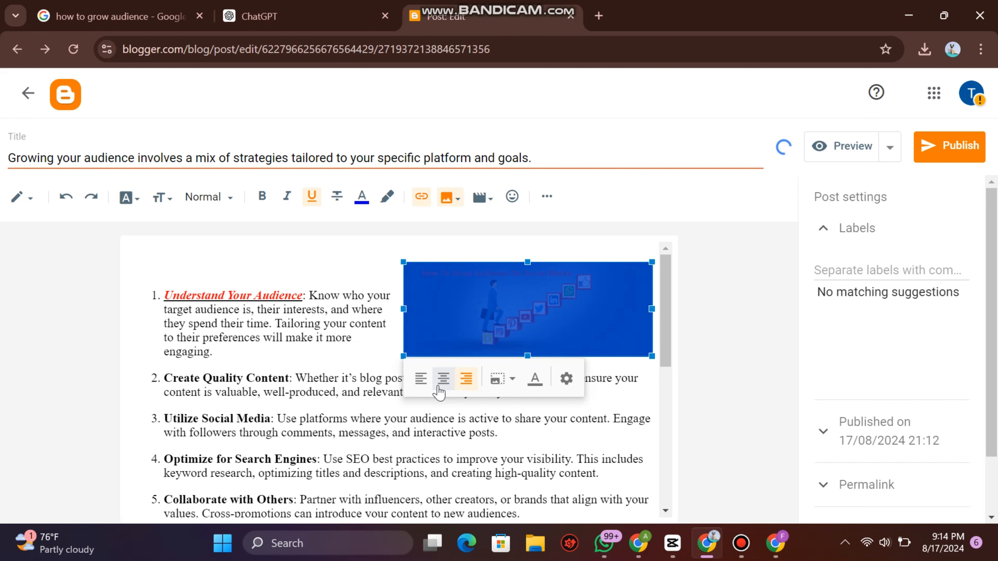
{"action": "left_click", "coordinate": [443, 378]}
{"action": "left_click", "coordinate": [356, 335]}
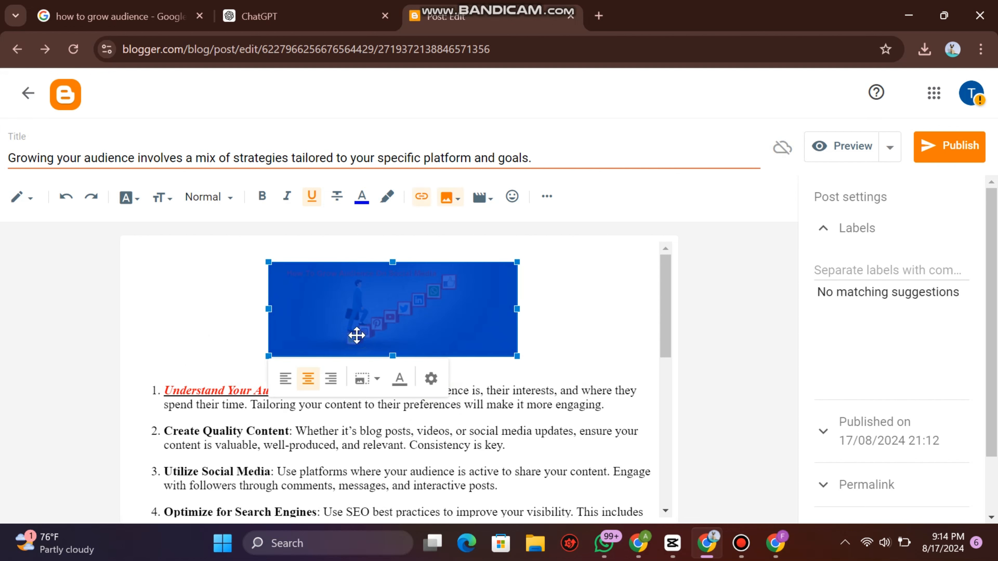
{"action": "left_click", "coordinate": [286, 379]}
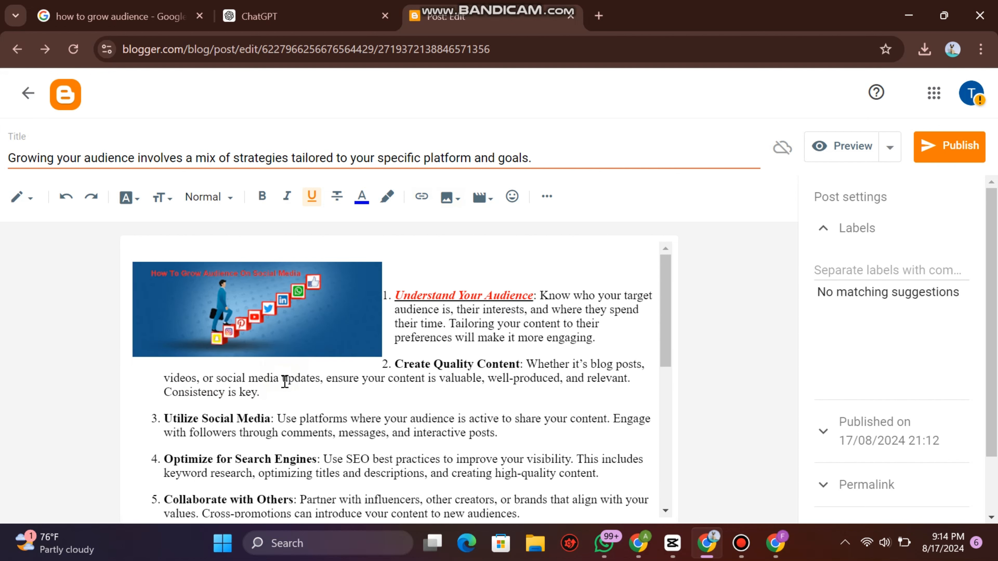
{"action": "left_click", "coordinate": [232, 325]}
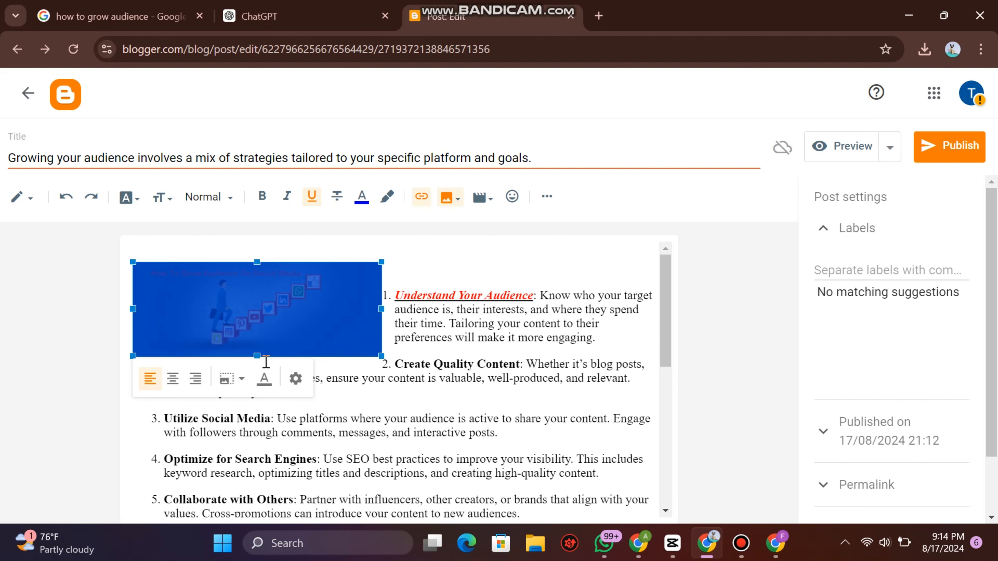
{"action": "left_click", "coordinate": [173, 378]}
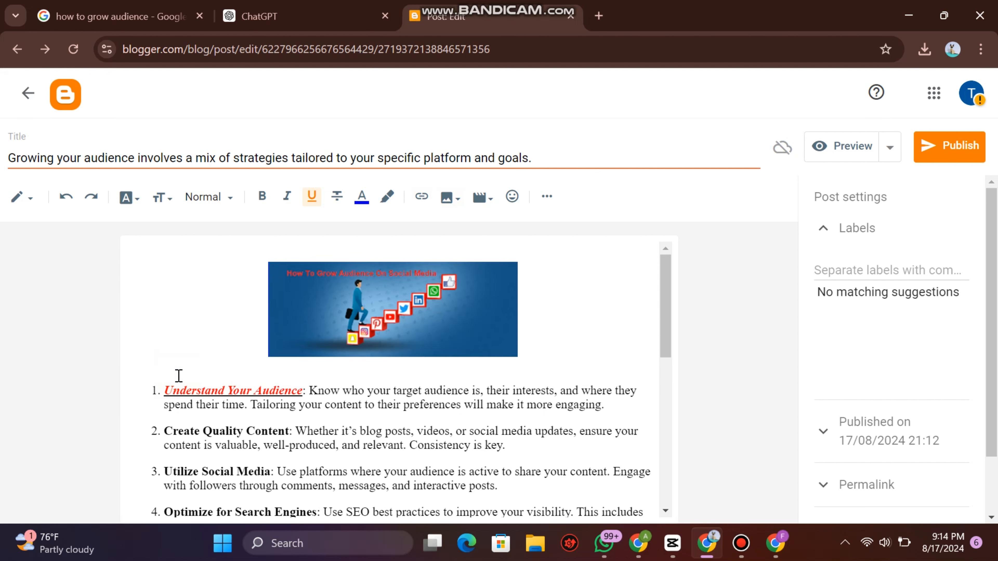
- Enlarge the centred post image proportionally to about 70% of the text column's width
{"action": "left_click", "coordinate": [374, 319]}
{"action": "left_click_drag", "start_coordinate": [517, 356], "coordinate": [577, 402]}
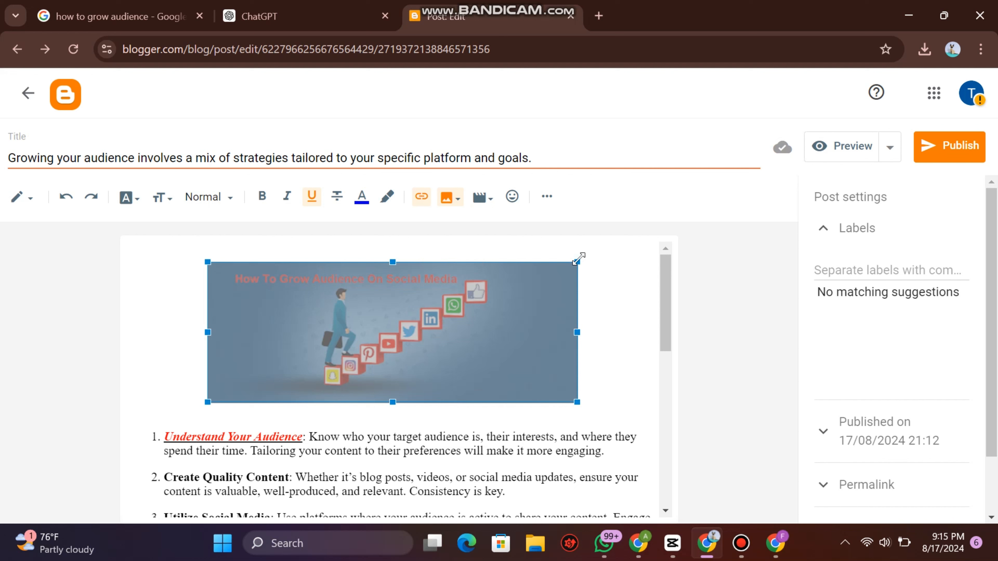
- Open the post's publication date settings and examine the date, time and calendar options
{"action": "scroll", "coordinate": [870, 427], "scroll_direction": "down", "scroll_amount": 2}
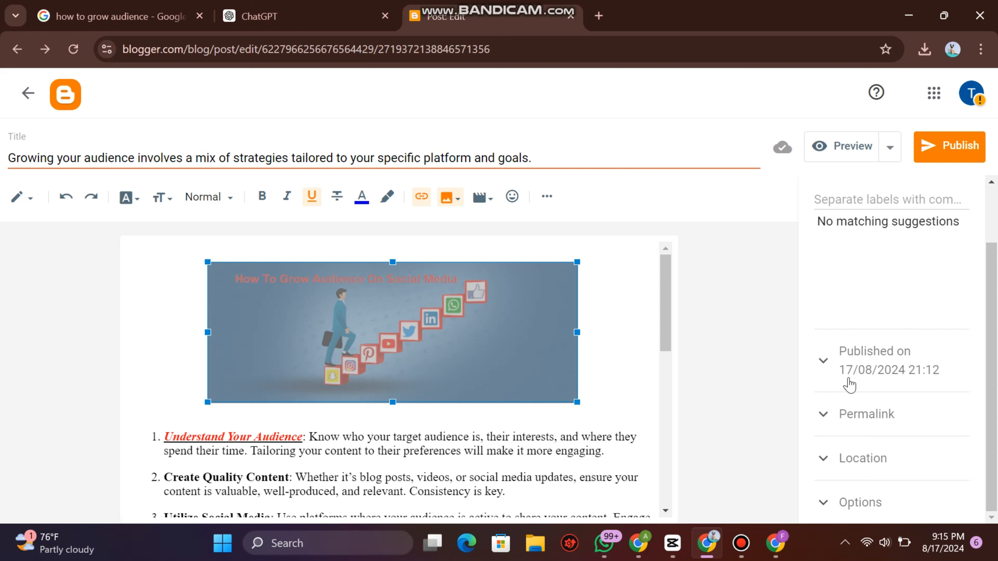
{"action": "left_click", "coordinate": [823, 361]}
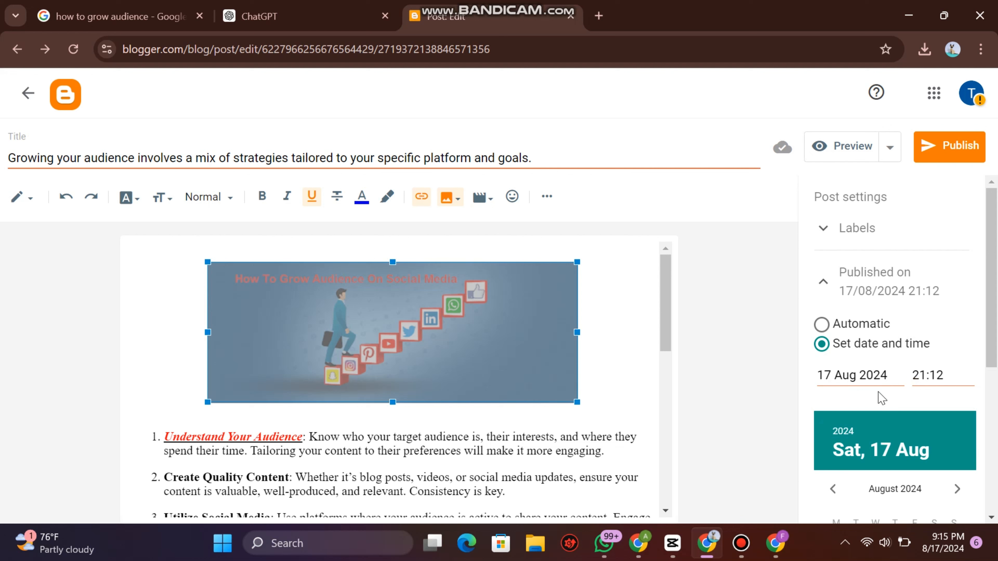
{"action": "scroll", "coordinate": [882, 398], "scroll_direction": "down", "scroll_amount": 4}
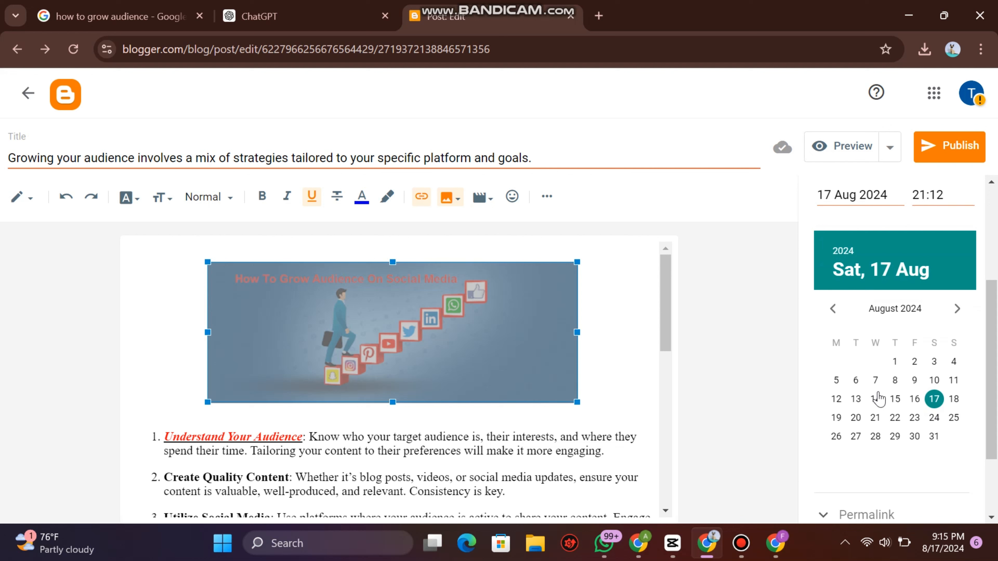
{"action": "scroll", "coordinate": [879, 398], "scroll_direction": "down", "scroll_amount": 3}
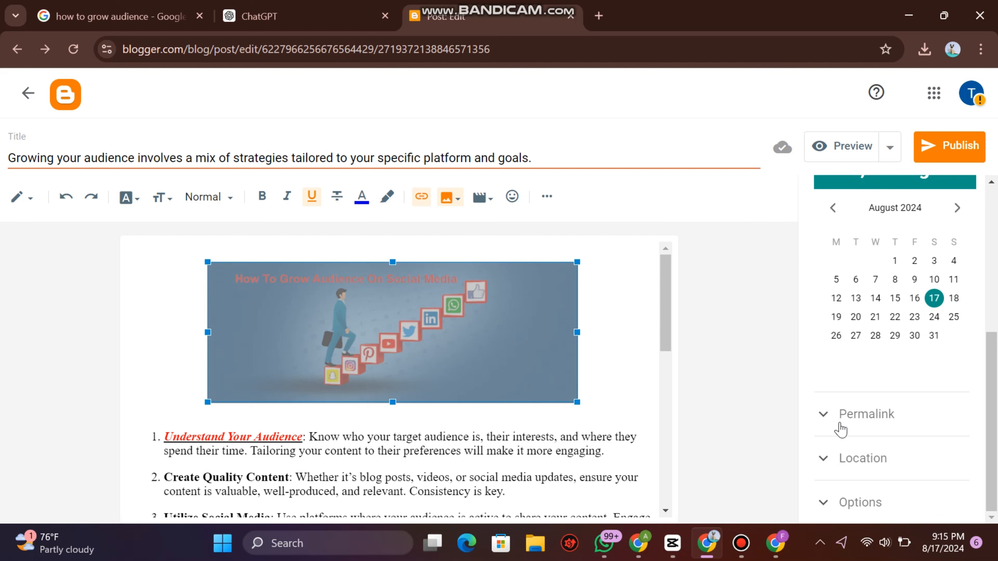